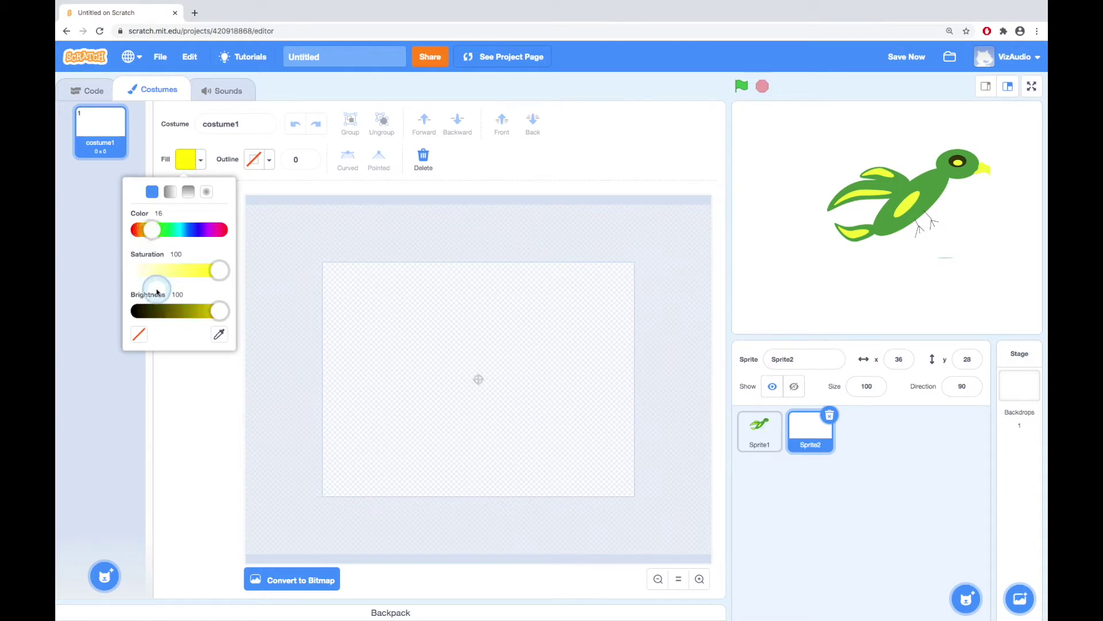
# Step: Draw a large yellow circle without an outline and position it over the centre of the costume canvas
pyautogui.click(177, 361)
pyautogui.click(223, 305)
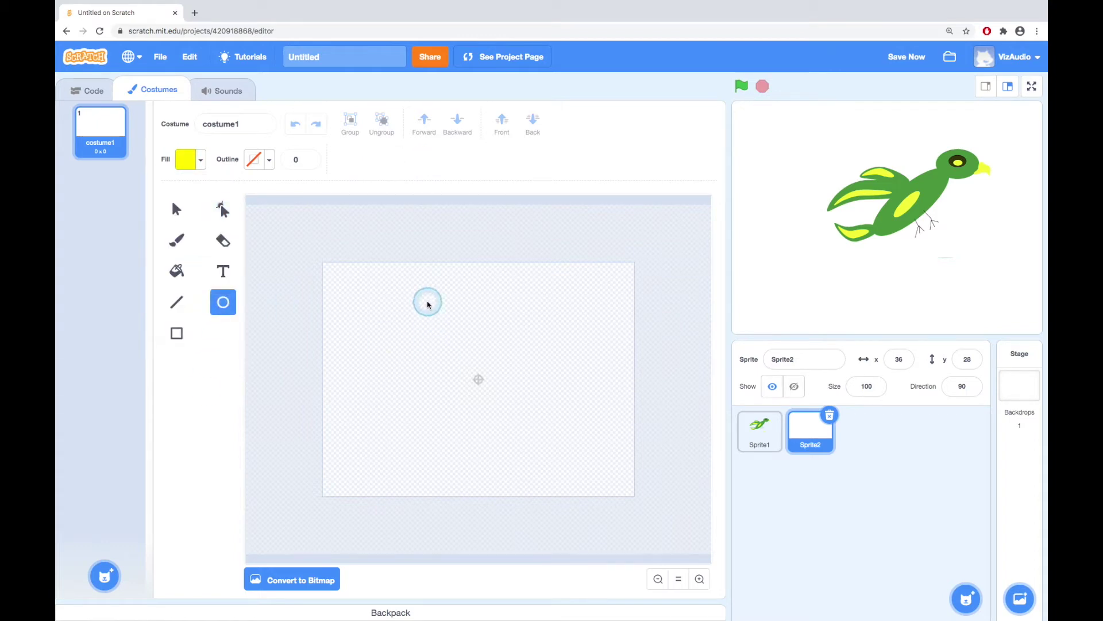
pyautogui.moveTo(419, 288)
pyautogui.mouseDown()
pyautogui.moveTo(528, 373)
pyautogui.moveTo(542, 408)
pyautogui.mouseUp()
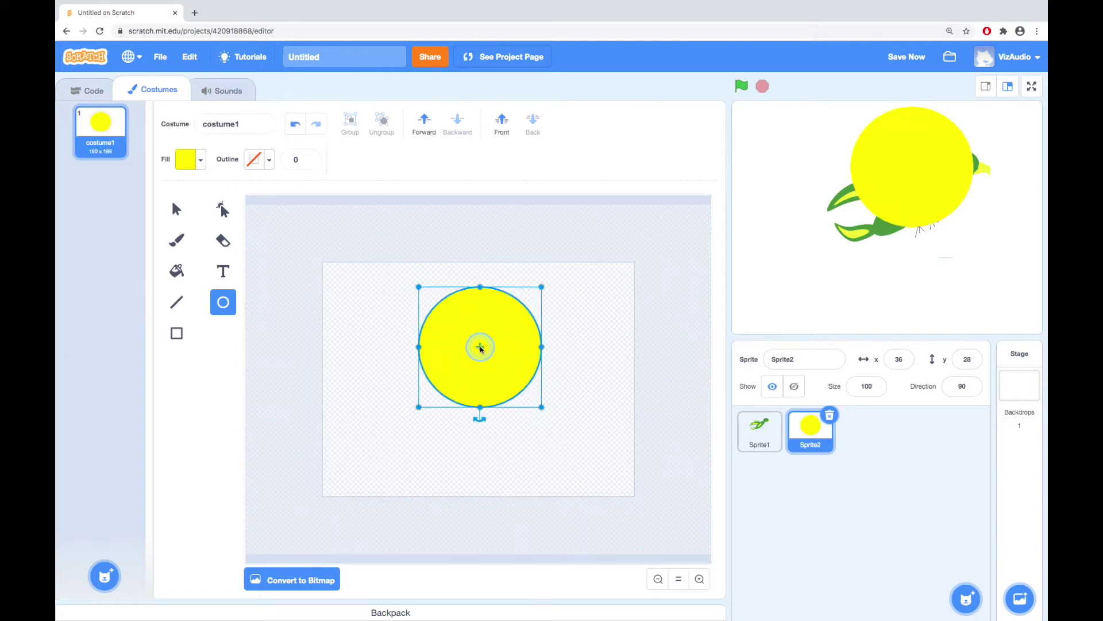
pyautogui.moveTo(481, 349); pyautogui.dragTo(477, 320)
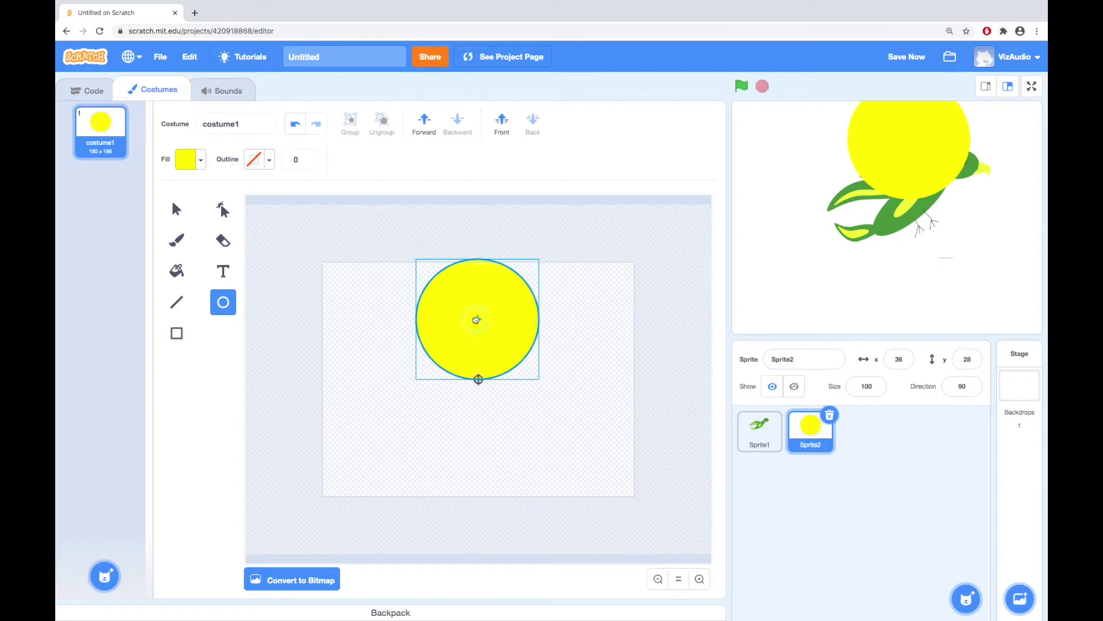
pyautogui.moveTo(476, 321); pyautogui.dragTo(482, 378)
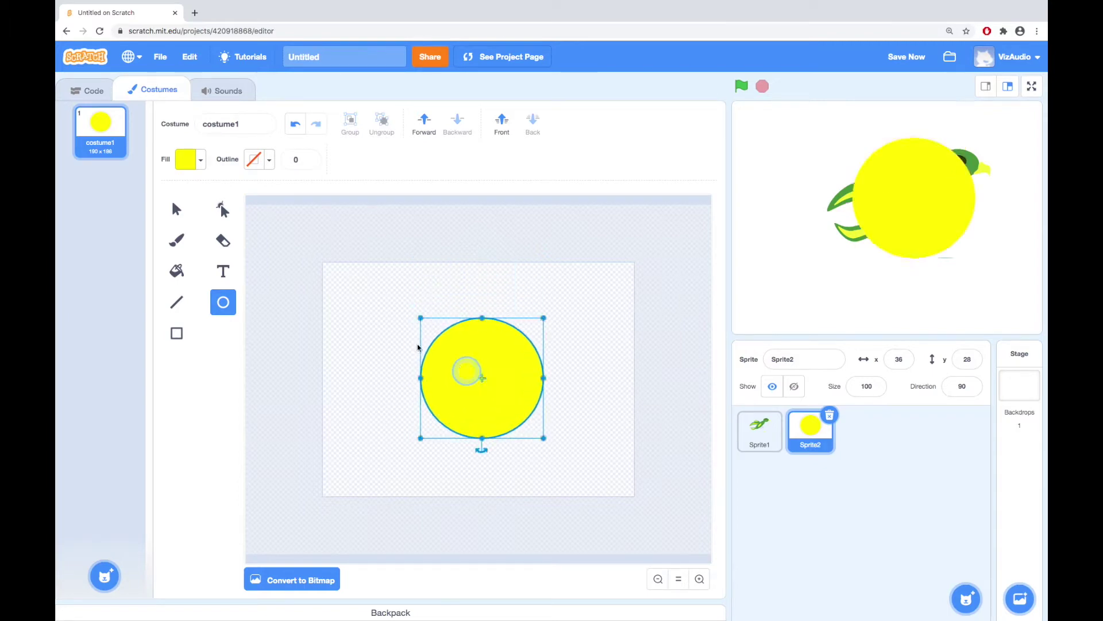
# Step: Paint short yellow rays all around the circle with the Brush at size 28 to form a sun
pyautogui.click(176, 241)
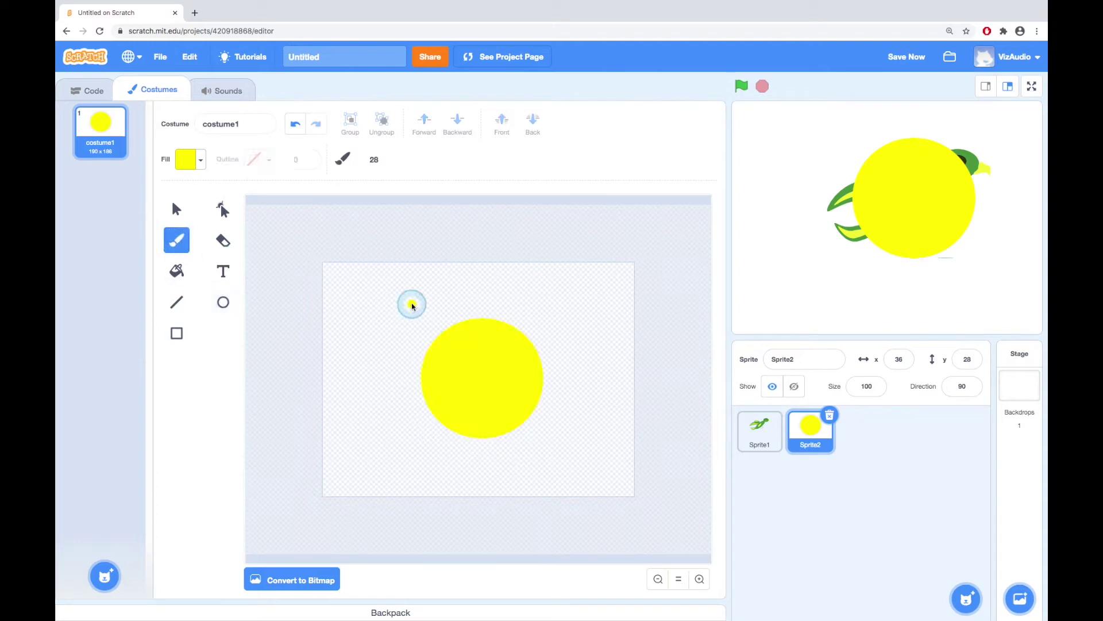
pyautogui.moveTo(410, 301)
pyautogui.mouseDown()
pyautogui.moveTo(438, 320)
pyautogui.moveTo(566, 303)
pyautogui.mouseUp()
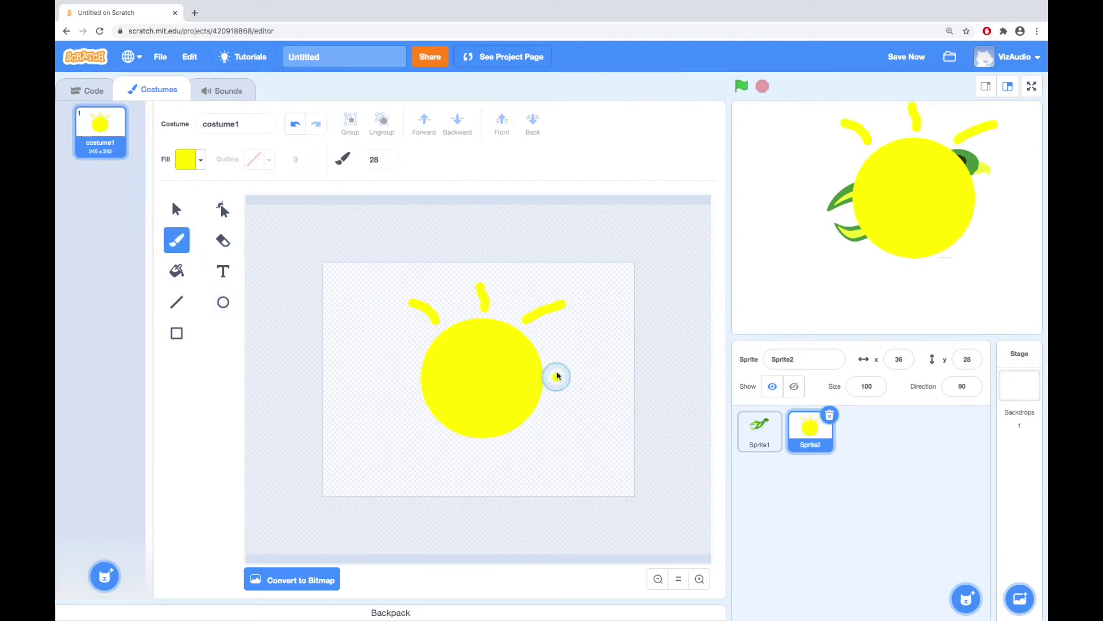
pyautogui.moveTo(554, 375); pyautogui.dragTo(577, 382)
pyautogui.moveTo(534, 460); pyautogui.dragTo(524, 439)
pyautogui.moveTo(446, 468)
pyautogui.mouseDown()
pyautogui.moveTo(452, 444)
pyautogui.moveTo(394, 425)
pyautogui.mouseUp()
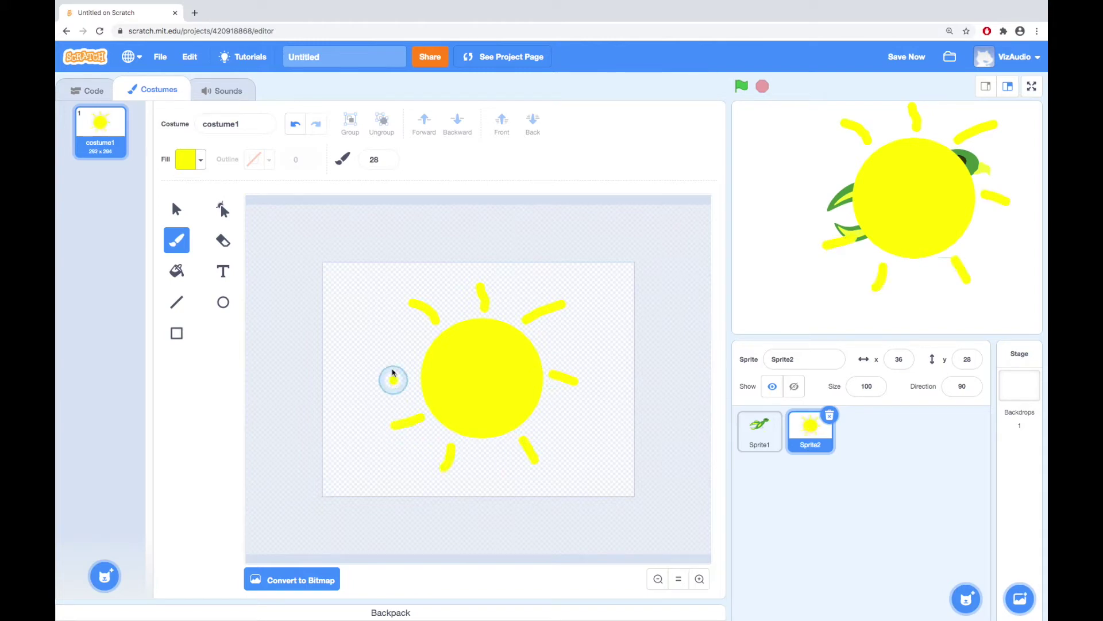
pyautogui.moveTo(414, 353); pyautogui.dragTo(415, 352)
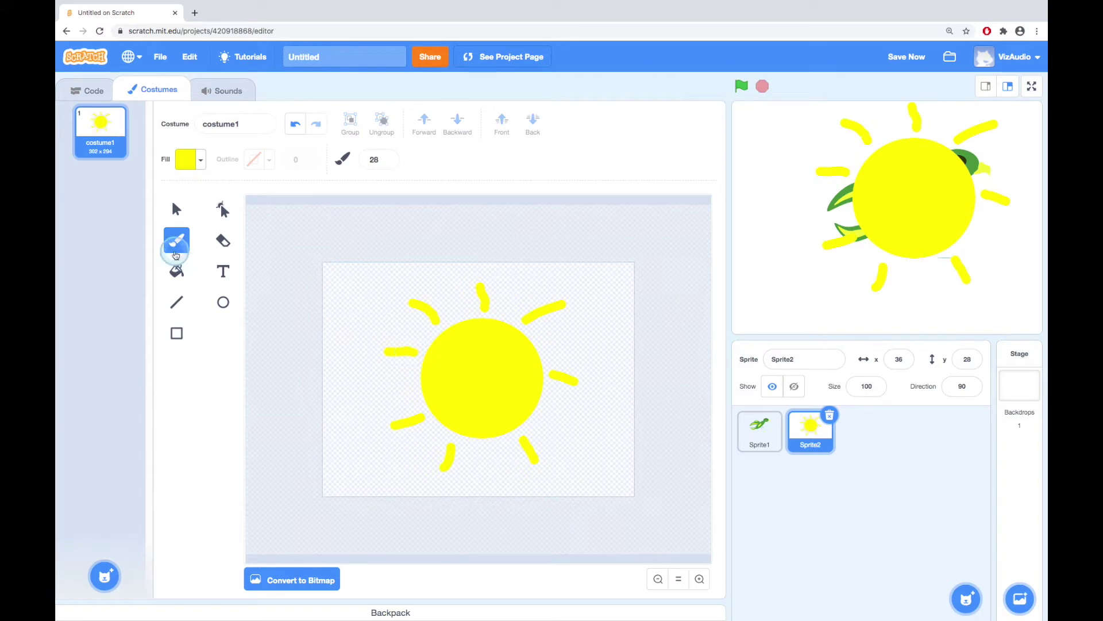
# Step: Select the whole sun with its rays and move it up until the circle's lower edge meets the costume's centre point
pyautogui.click(176, 208)
pyautogui.click(485, 322)
pyautogui.click(394, 288)
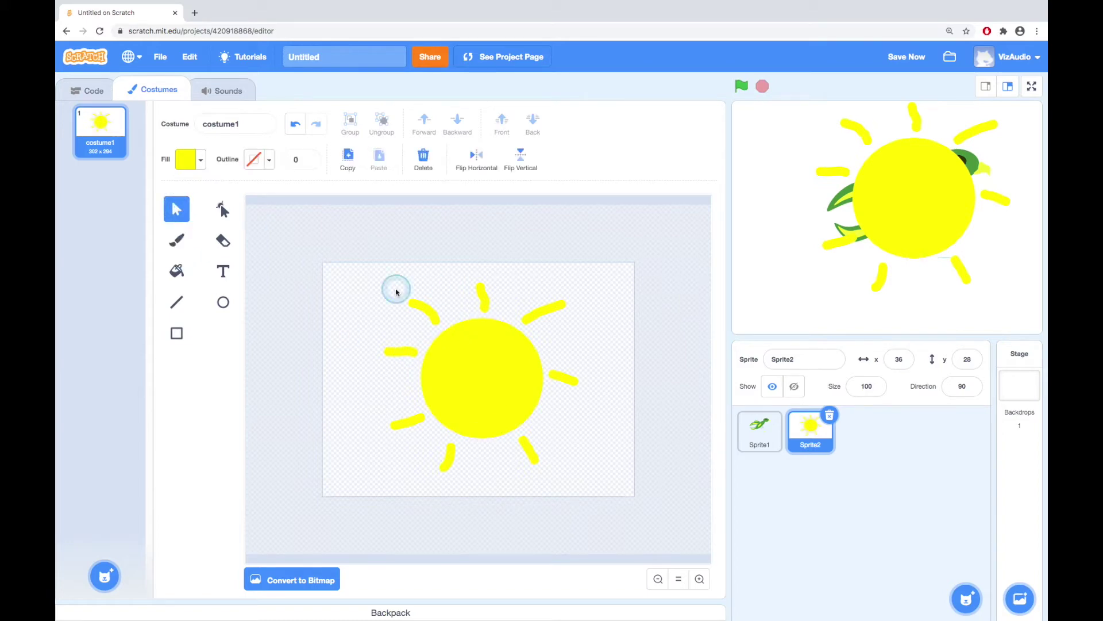
pyautogui.moveTo(370, 280); pyautogui.dragTo(465, 334)
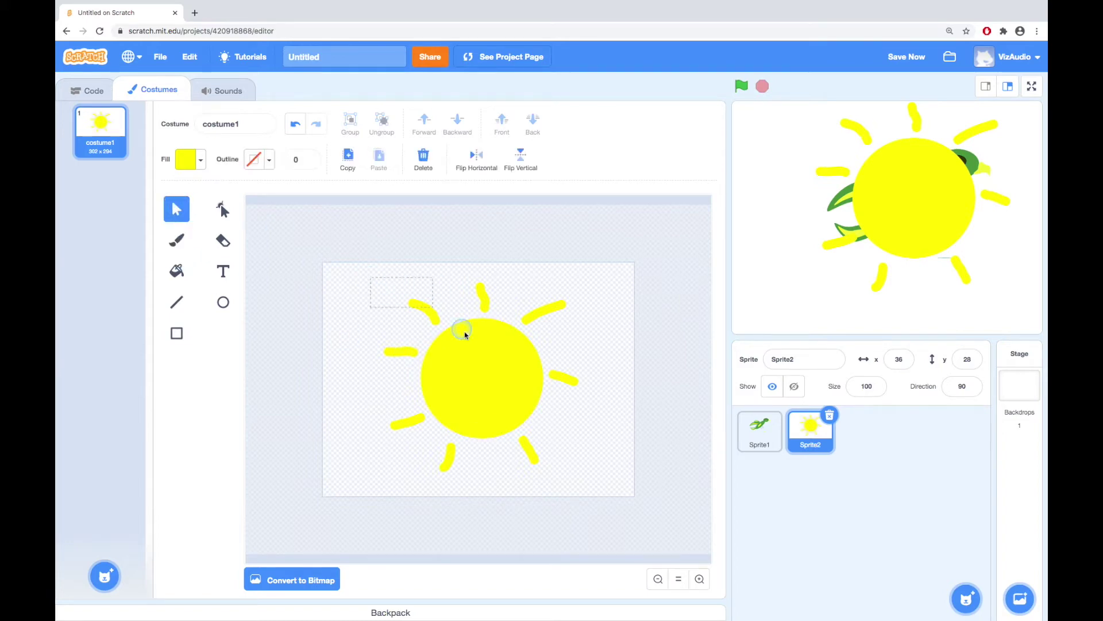
pyautogui.moveTo(609, 475); pyautogui.dragTo(609, 476)
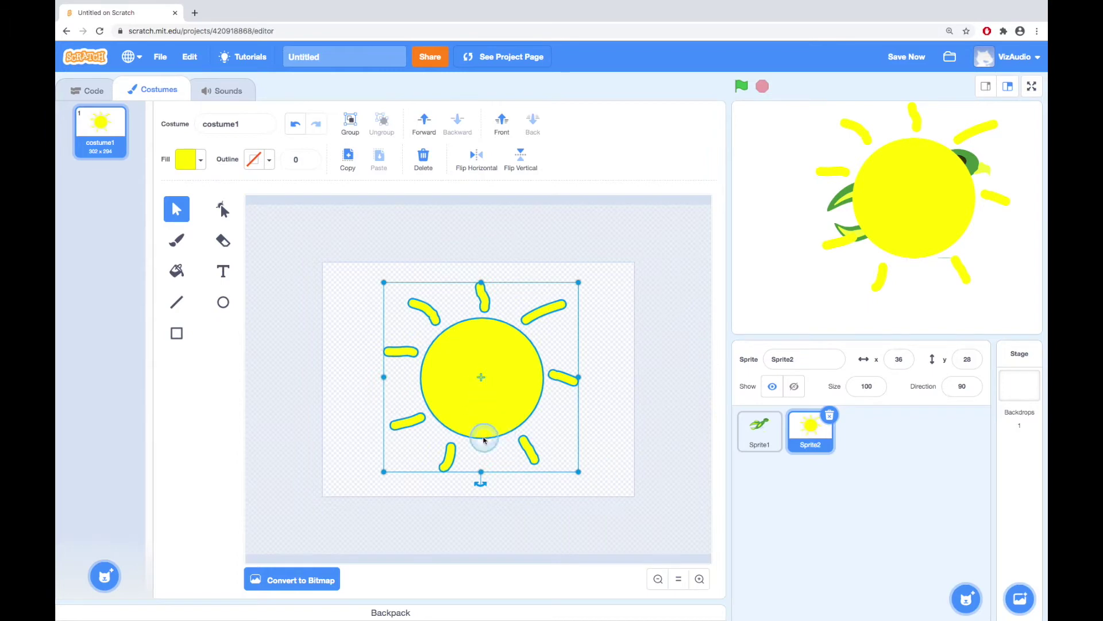
pyautogui.moveTo(485, 441); pyautogui.dragTo(479, 380)
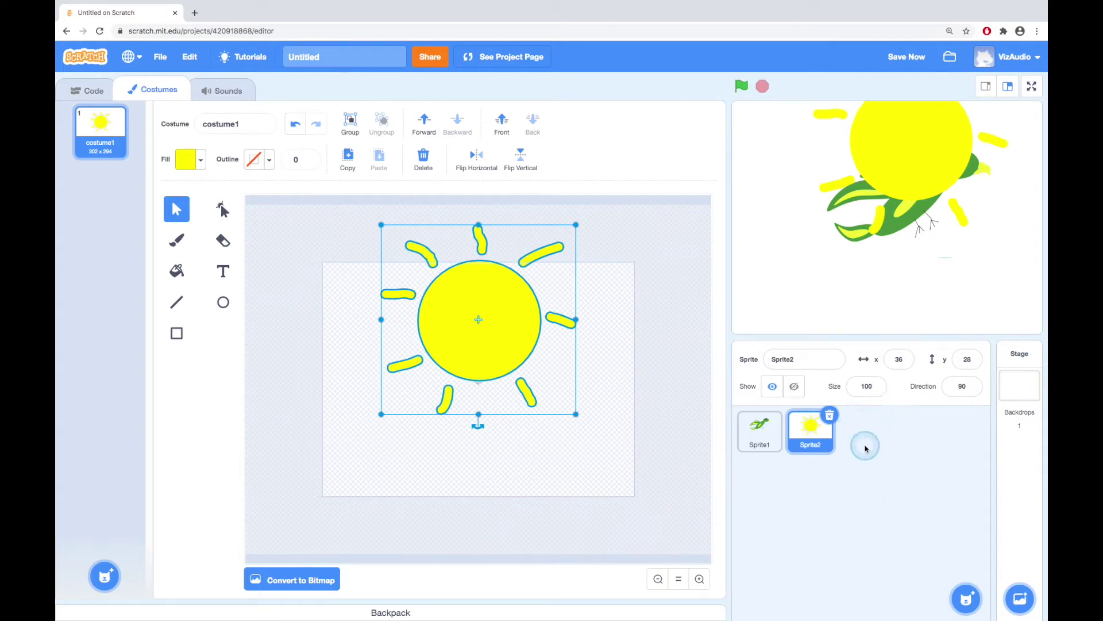
# Step: Set the sun sprite's size to 30
pyautogui.click(873, 386)
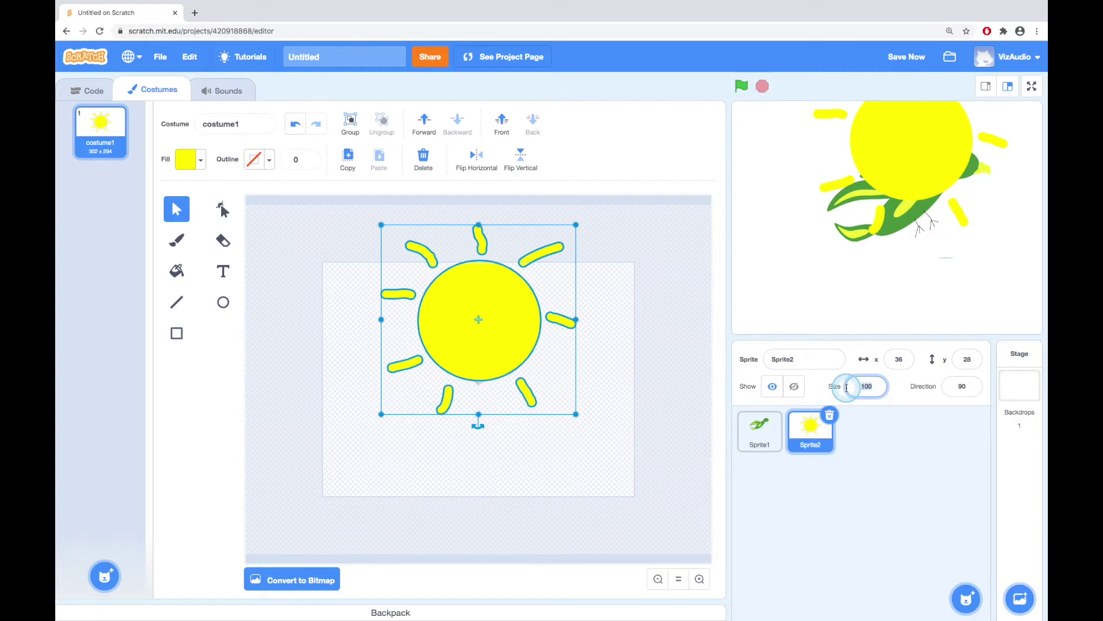
pyautogui.write('30')
pyautogui.click(869, 446)
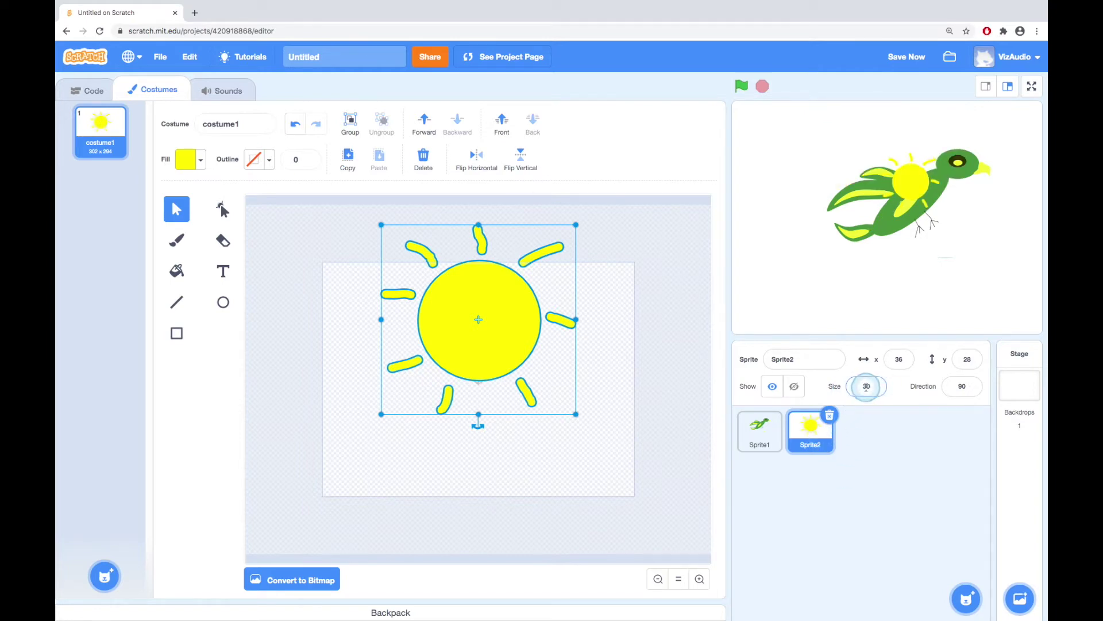
# Step: Set the bird sprite's size to 40 and place the bird and the sun side by side low on the stage
pyautogui.click(759, 430)
pyautogui.click(864, 386)
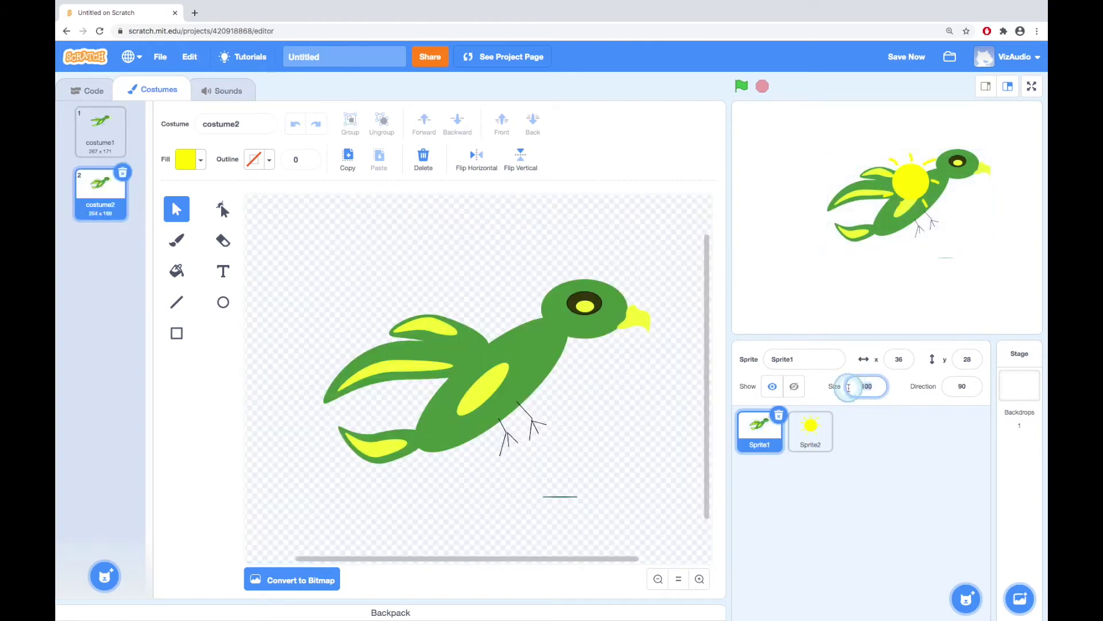
pyautogui.write('40')
pyautogui.click(887, 478)
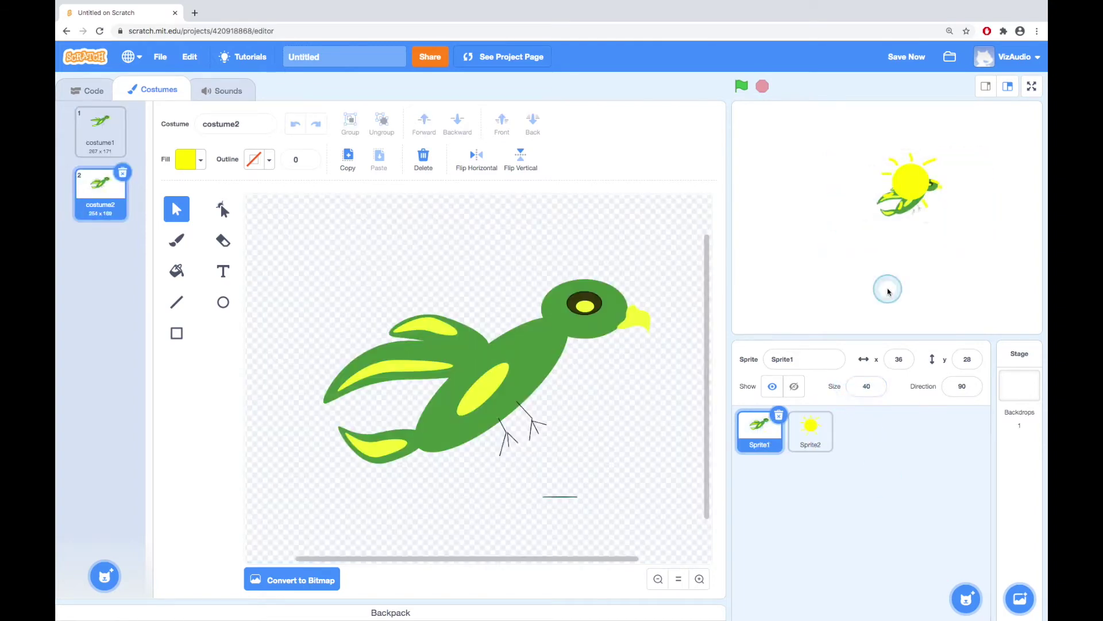
pyautogui.moveTo(918, 181); pyautogui.dragTo(990, 280)
pyautogui.moveTo(920, 203); pyautogui.dragTo(922, 287)
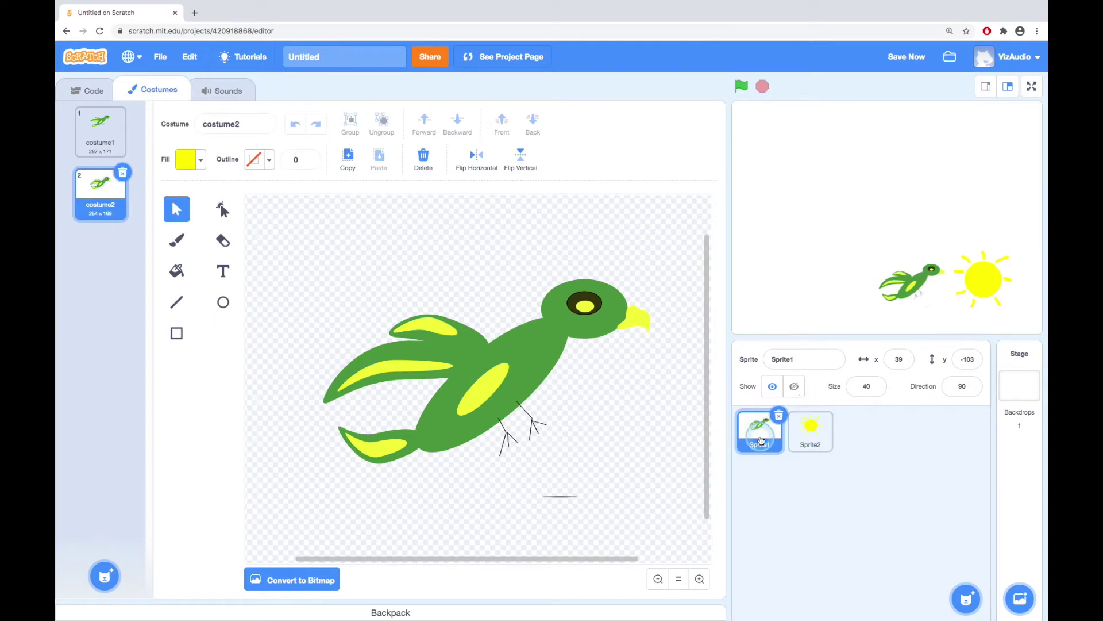
# Step: Create a new painted sprite and set the fill to dark red-brown with colour 100, saturation 100 and brightness 38
pyautogui.moveTo(966, 601)
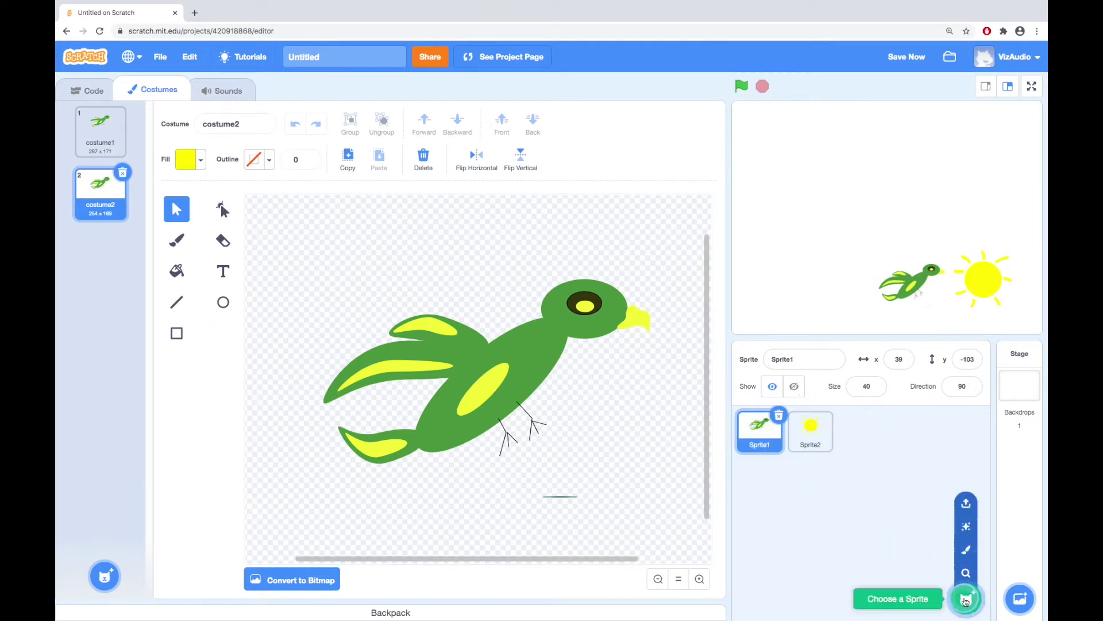
pyautogui.click(966, 548)
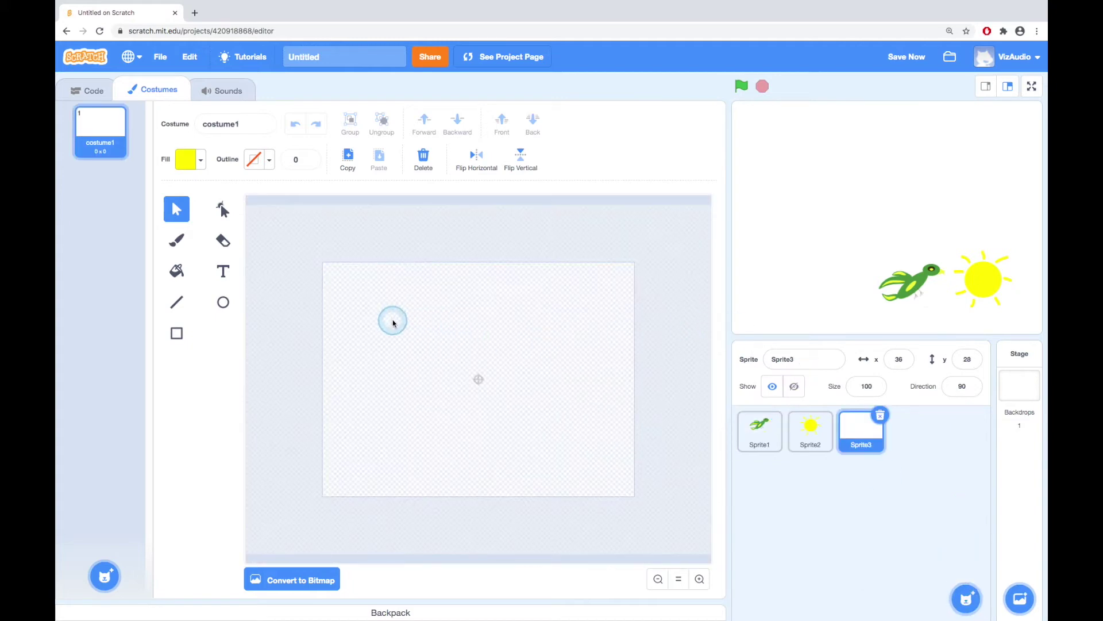
pyautogui.click(186, 160)
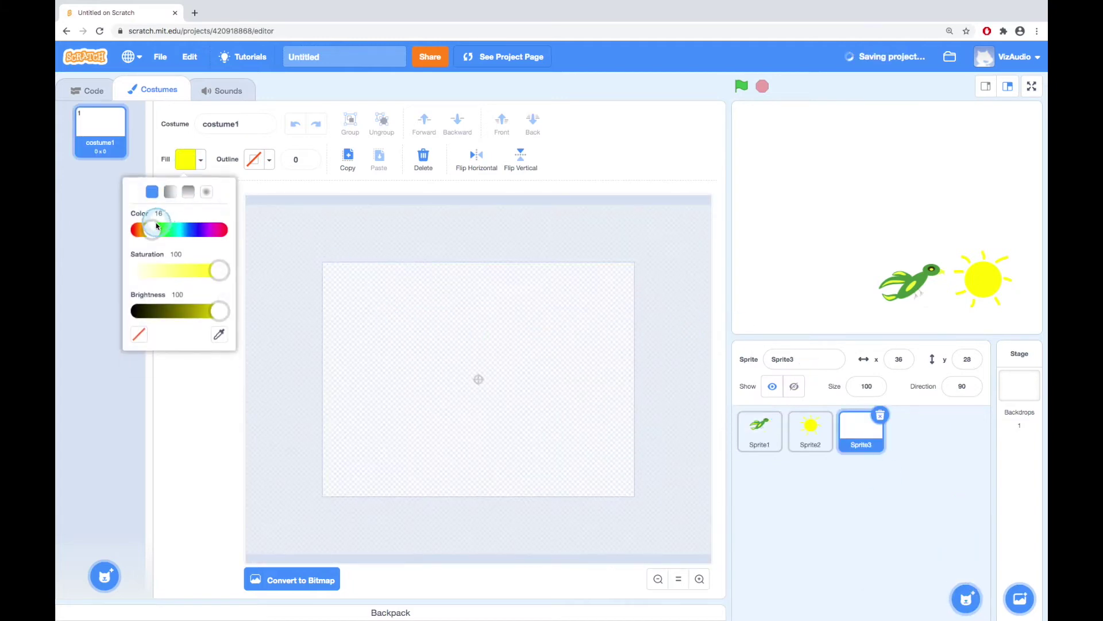
pyautogui.moveTo(156, 226); pyautogui.dragTo(246, 236)
pyautogui.moveTo(223, 310); pyautogui.dragTo(175, 312)
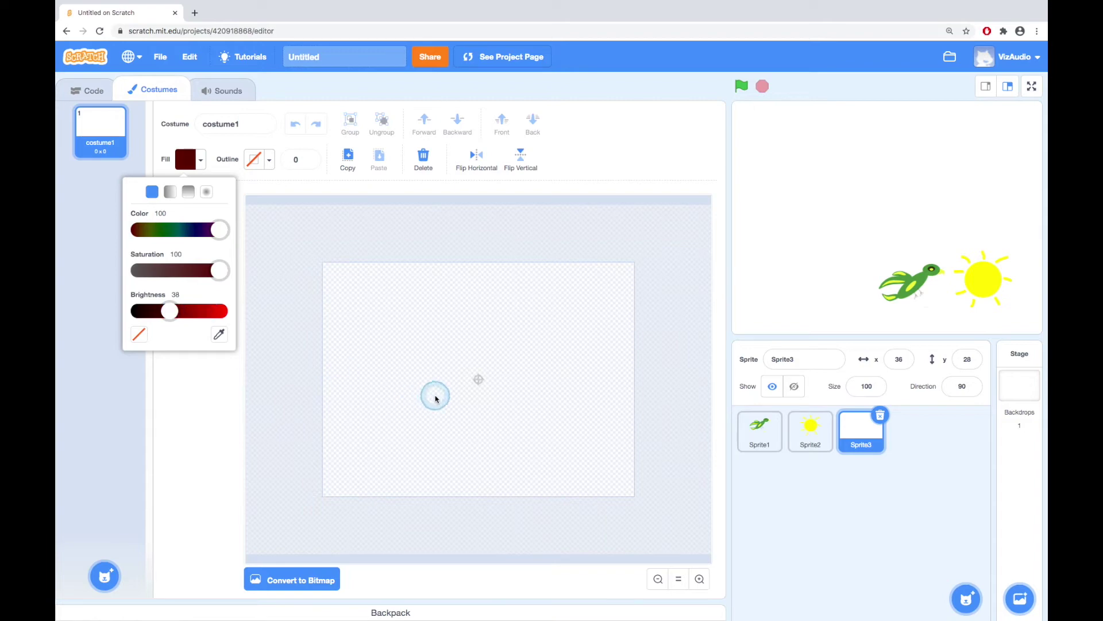
pyautogui.click(195, 394)
# Step: Paint a forked branch in the middle of the canvas with the Brush at size 38
pyautogui.click(179, 240)
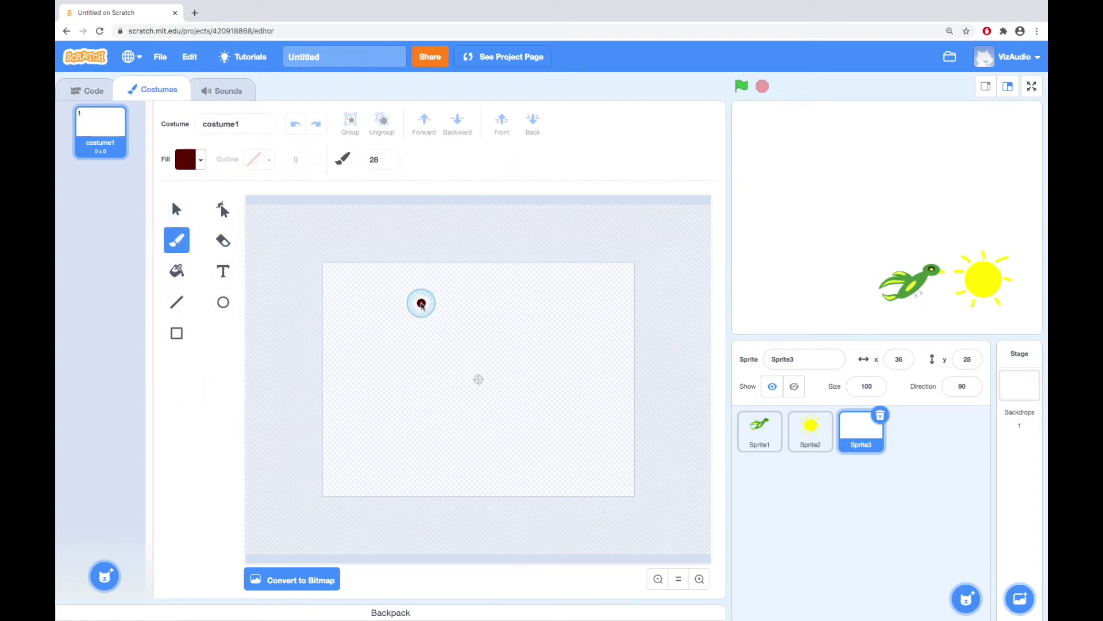
pyautogui.click(387, 157)
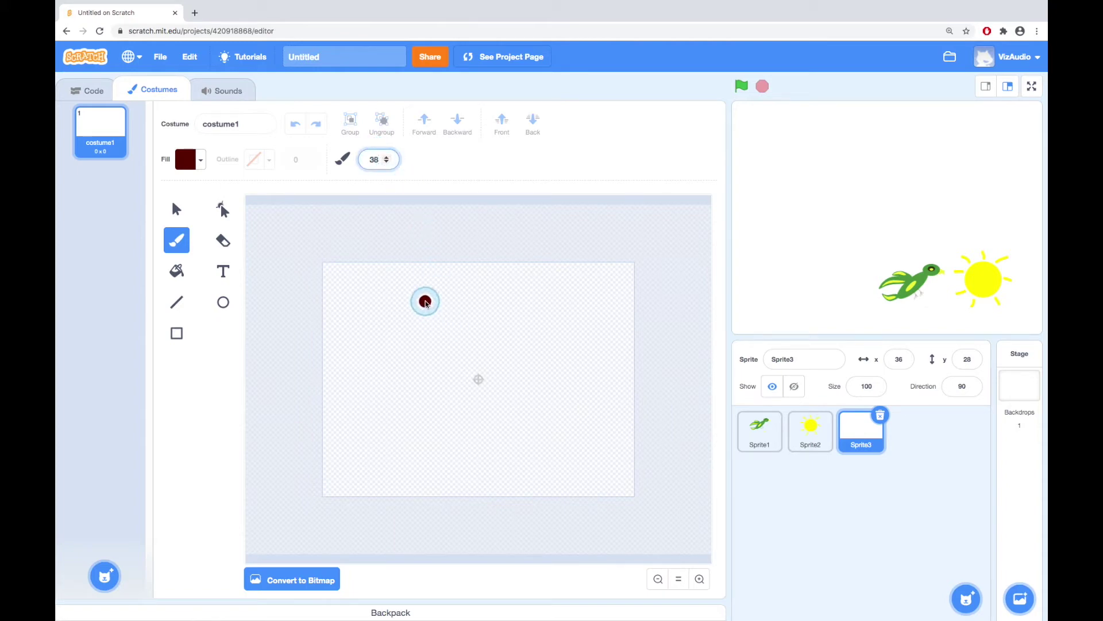
pyautogui.moveTo(446, 316)
pyautogui.mouseDown()
pyautogui.moveTo(480, 375)
pyautogui.moveTo(459, 409)
pyautogui.moveTo(513, 402)
pyautogui.mouseUp()
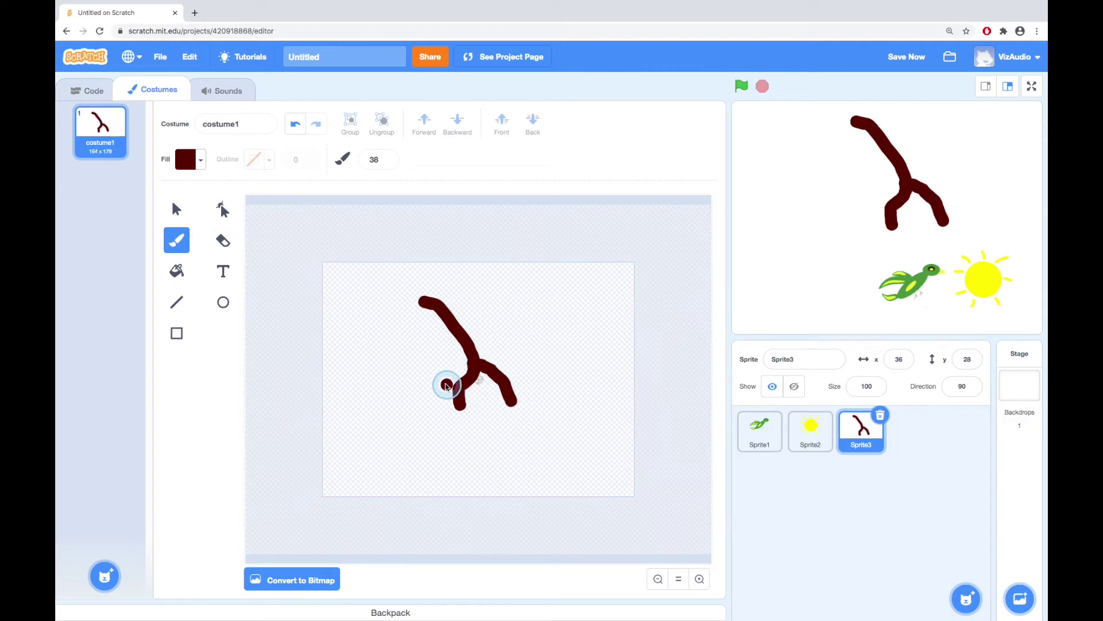
# Step: Draw an oval fruit at each lower branch tip, filled bright red with colour 0 and brightness 97
pyautogui.click(223, 301)
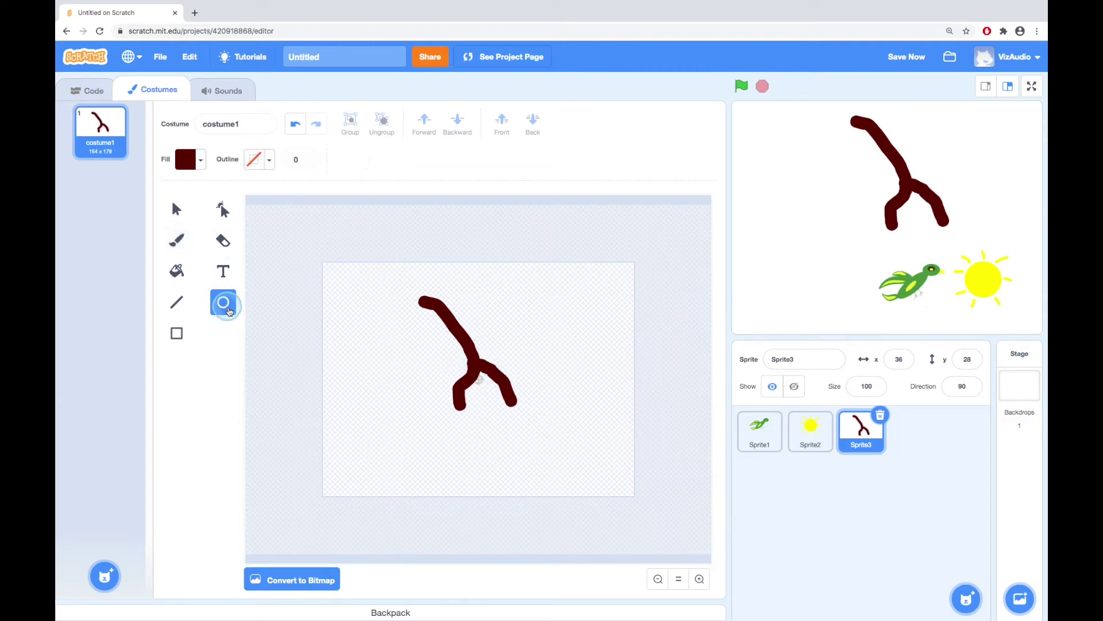
pyautogui.moveTo(435, 409); pyautogui.dragTo(443, 434)
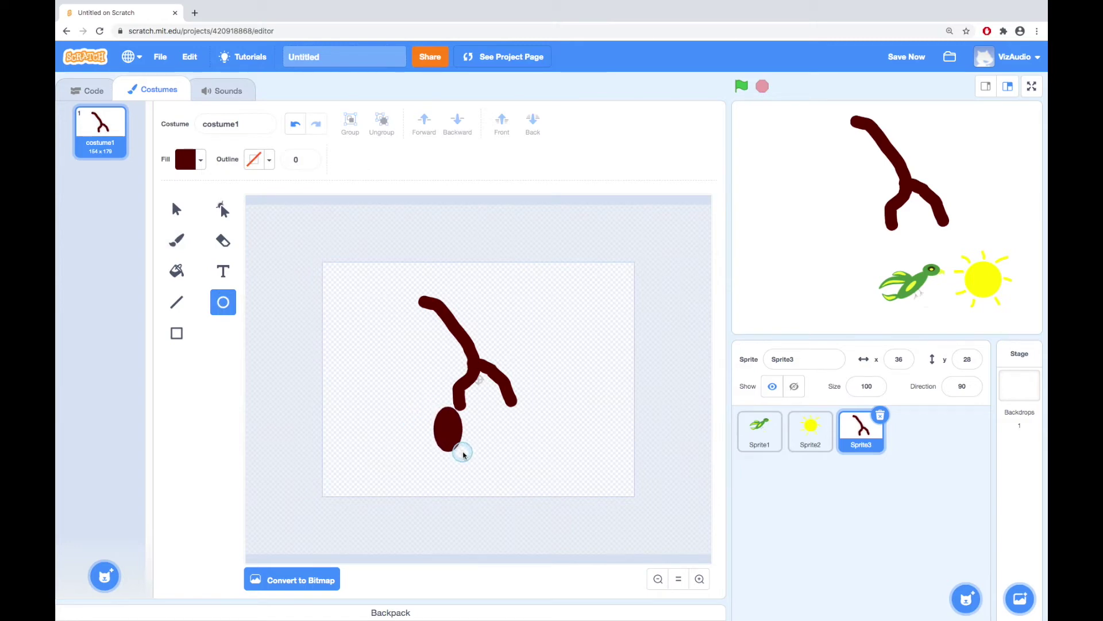
pyautogui.moveTo(470, 458); pyautogui.dragTo(470, 458)
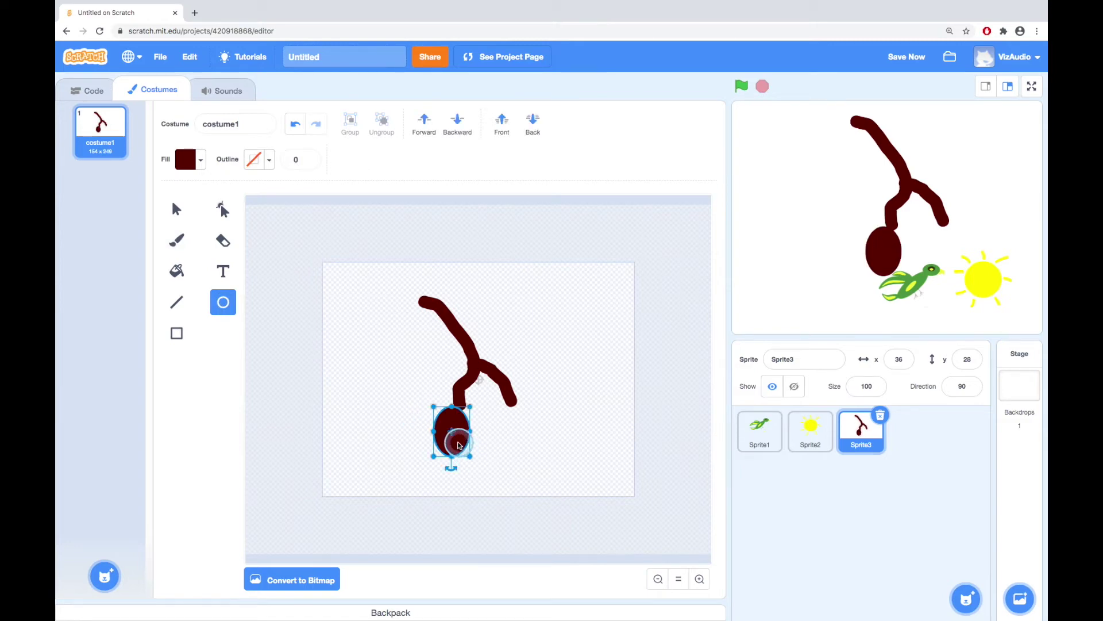
pyautogui.click(185, 160)
pyautogui.moveTo(169, 311); pyautogui.dragTo(226, 313)
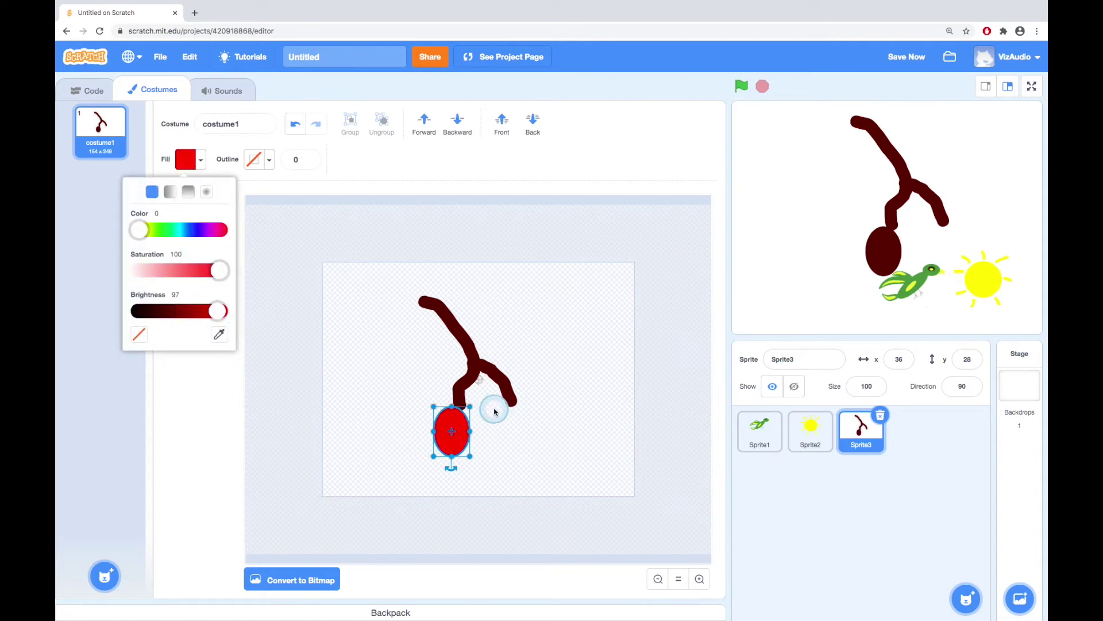
pyautogui.moveTo(498, 402); pyautogui.dragTo(541, 455)
# Step: Shift both red ovals slightly so that each hangs centred under its branch tip
pyautogui.click(176, 209)
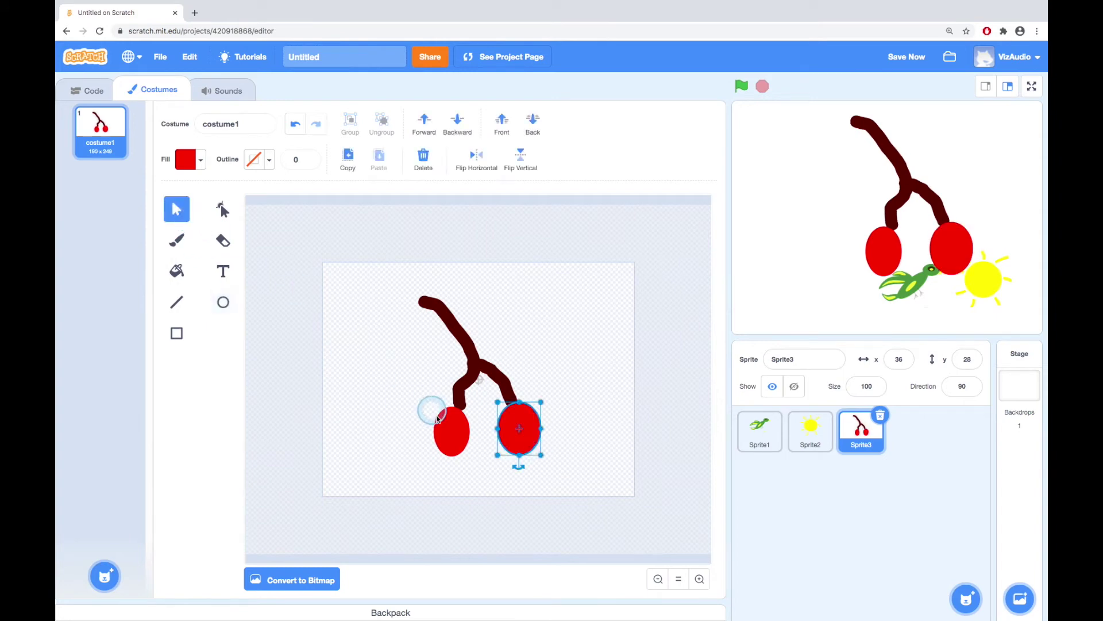
pyautogui.moveTo(448, 424); pyautogui.dragTo(455, 428)
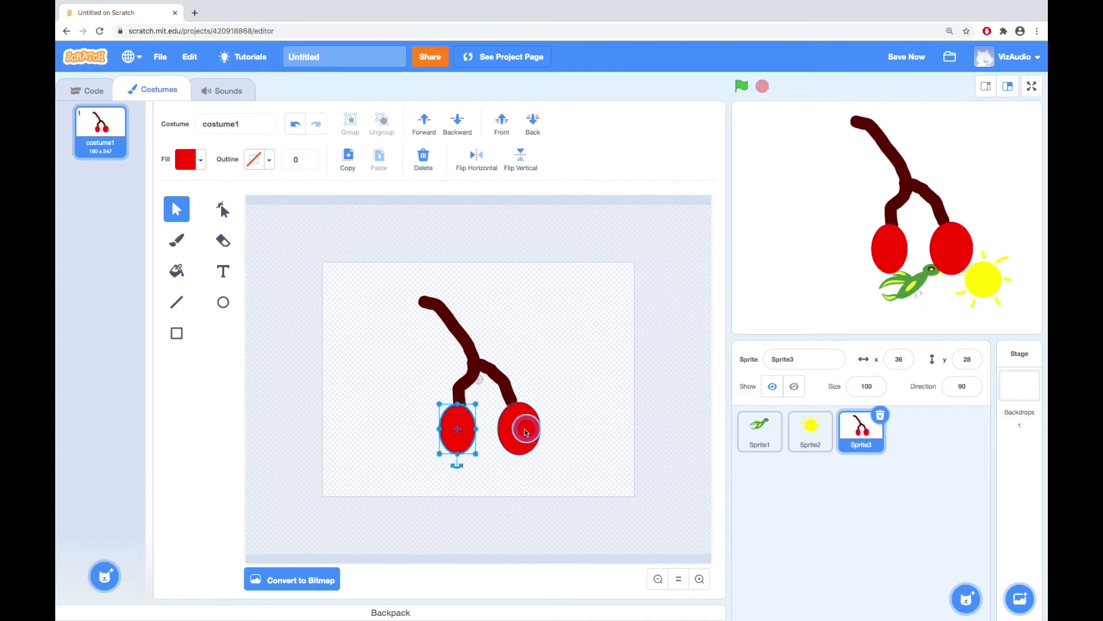
pyautogui.moveTo(526, 432)
pyautogui.mouseDown()
pyautogui.moveTo(505, 431)
pyautogui.moveTo(518, 427)
pyautogui.mouseUp()
pyautogui.click(394, 376)
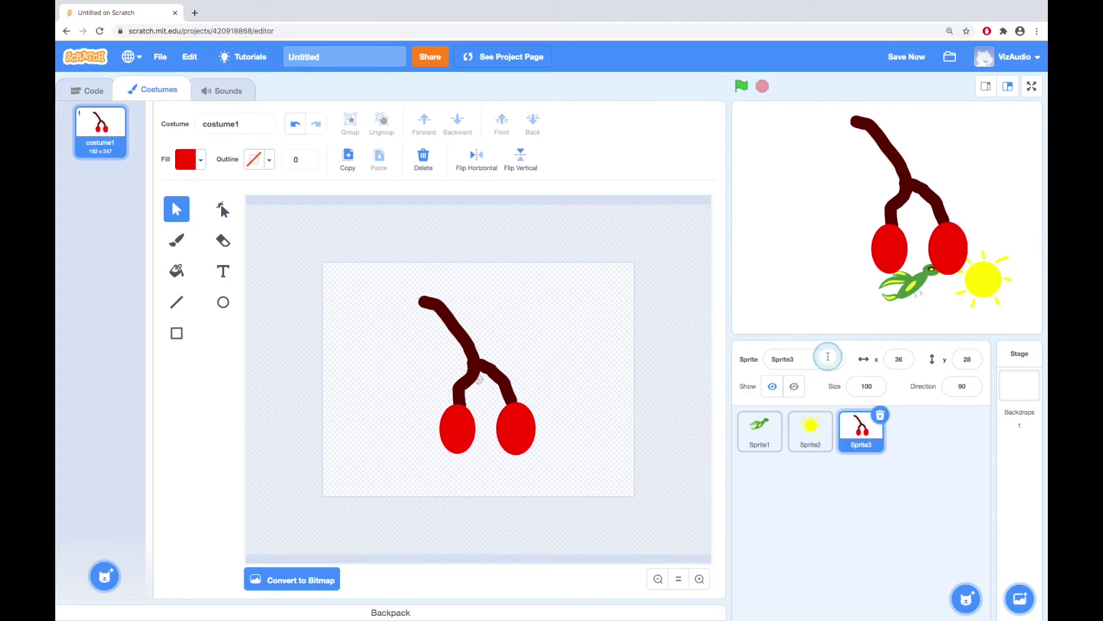
# Step: Set the fruit sprite's size to 25
pyautogui.click(845, 390)
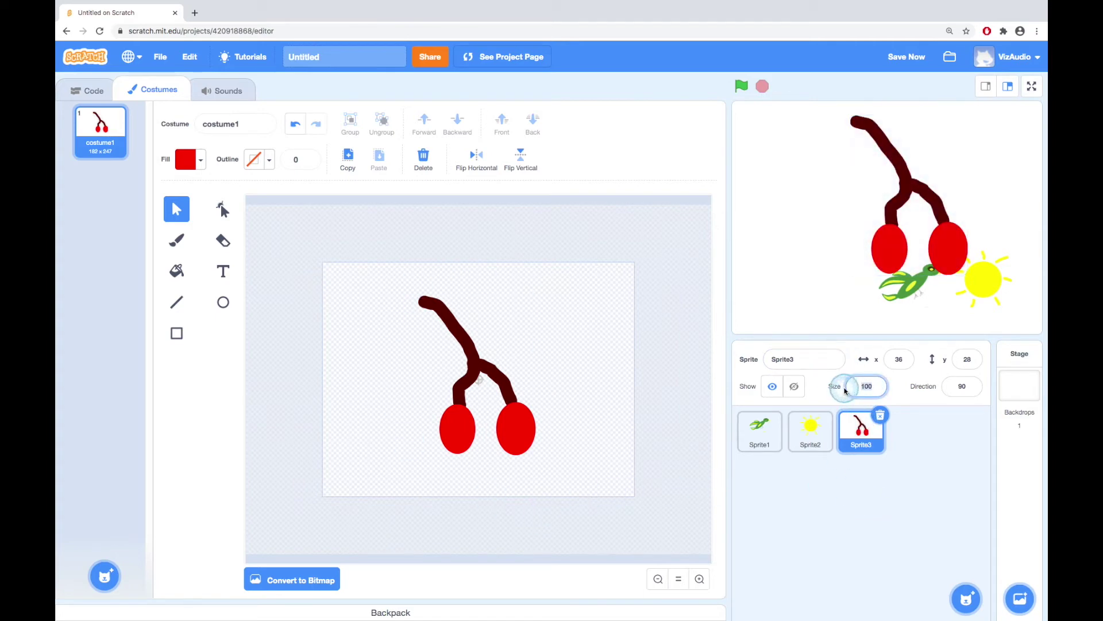
pyautogui.write('30')
pyautogui.click(839, 504)
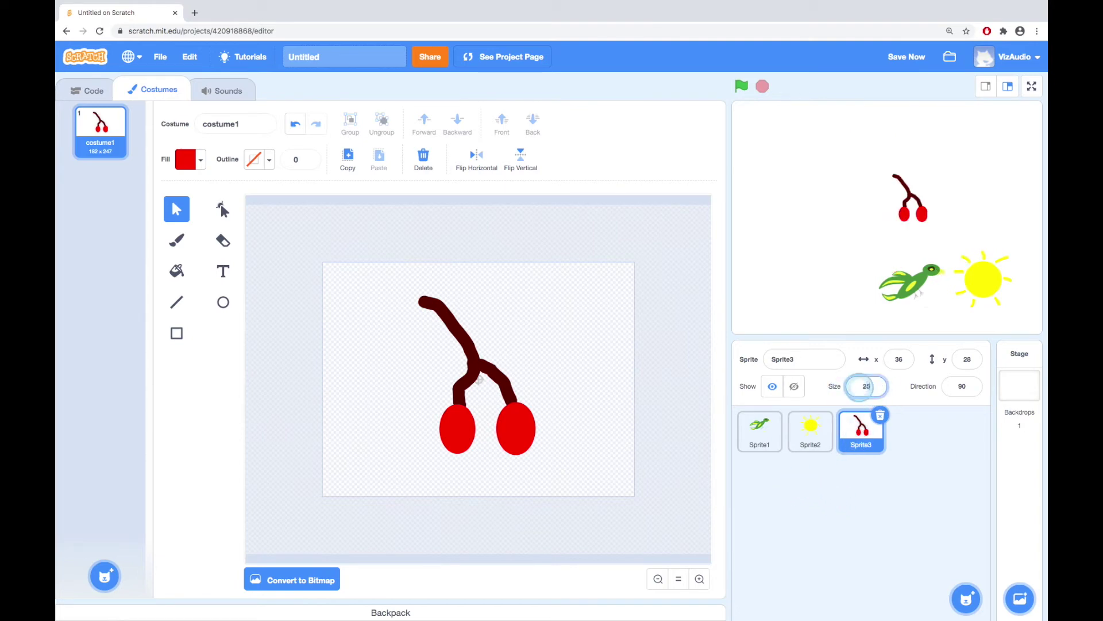
pyautogui.press('Return')
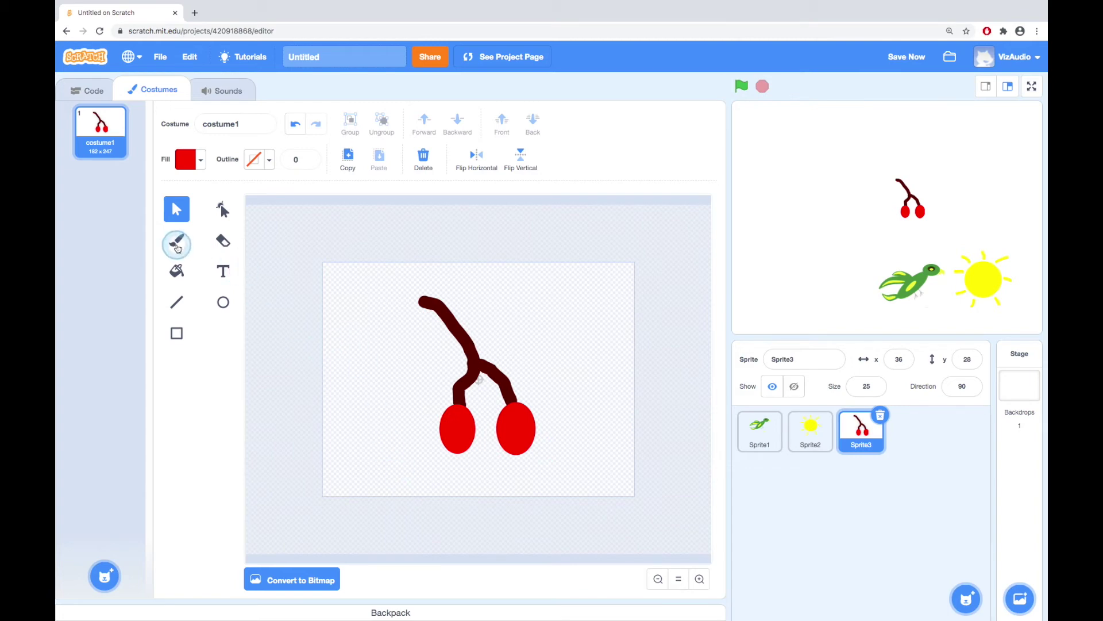
# Step: Paint a tiny red dot on the empty canvas to the left of the fruits with the Brush at size 4
pyautogui.click(178, 246)
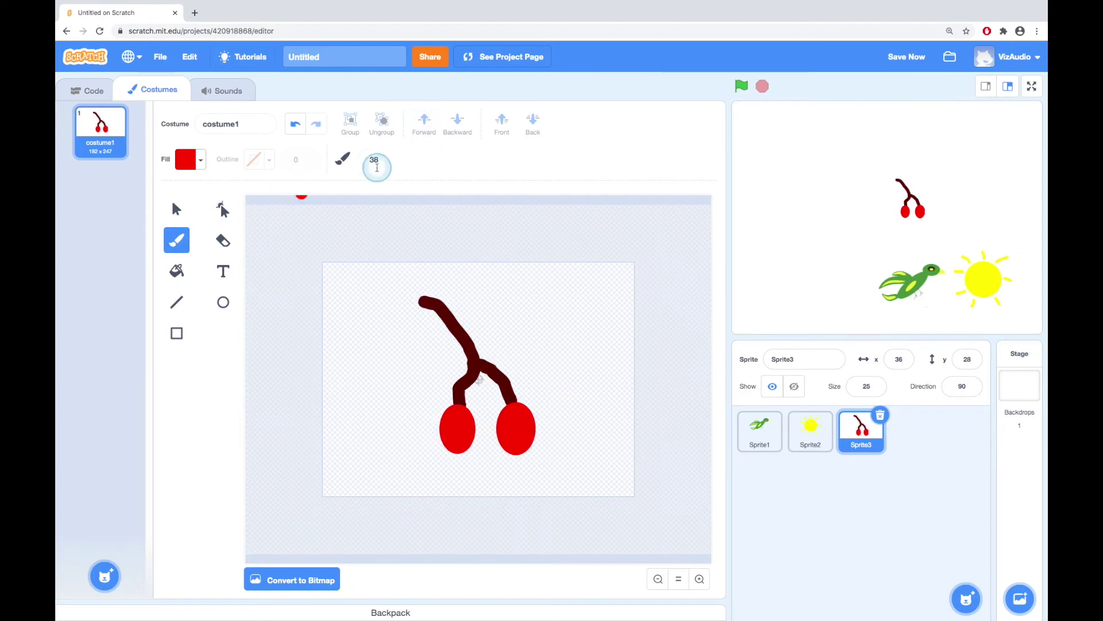
pyautogui.click(387, 164)
pyautogui.click(386, 164)
pyautogui.click(386, 164)
pyautogui.click(387, 164)
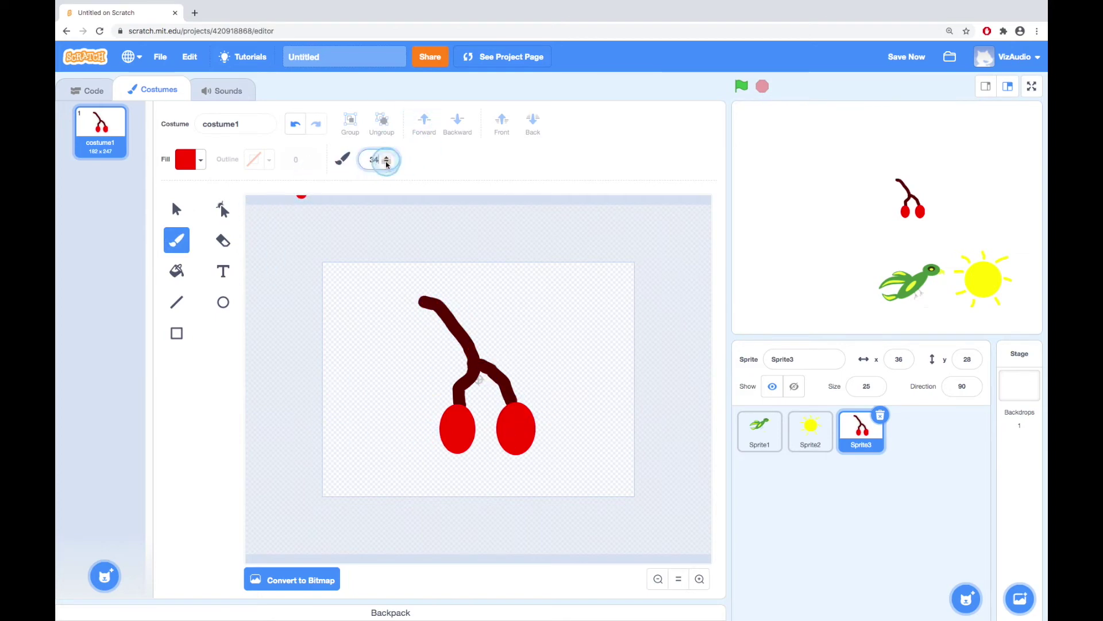
pyautogui.moveTo(387, 164); pyautogui.dragTo(387, 164)
pyautogui.click(376, 432)
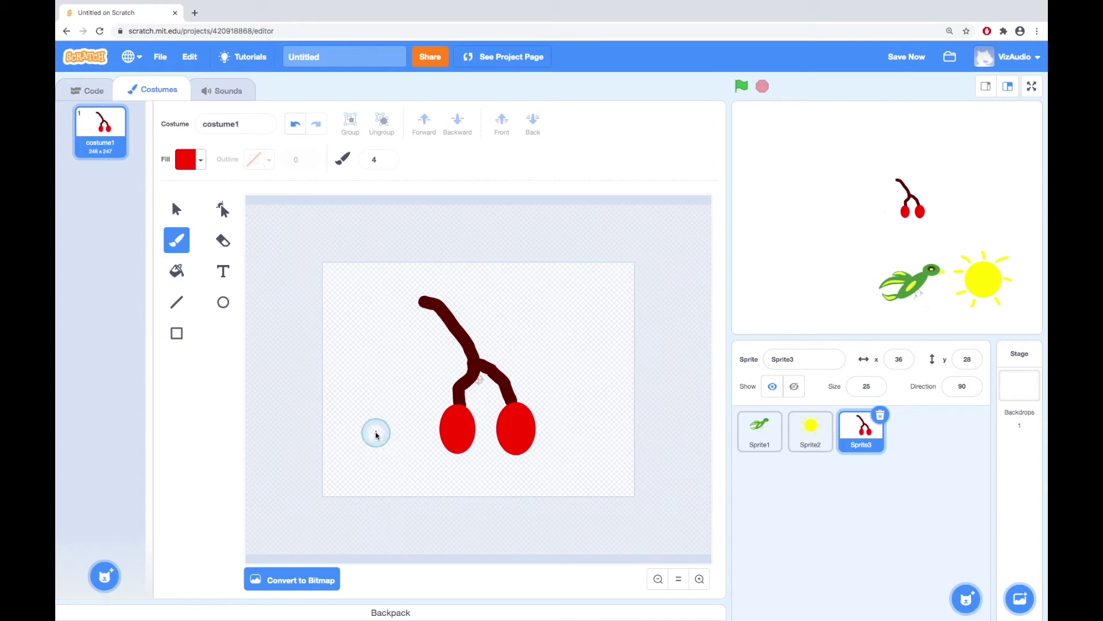
pyautogui.click(697, 582)
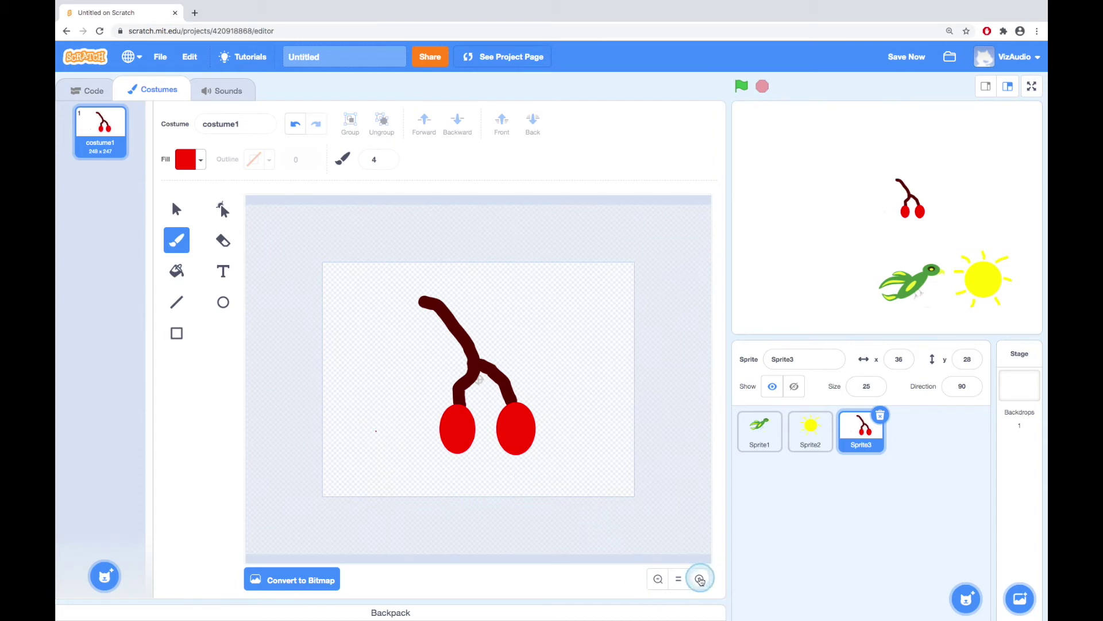
pyautogui.click(700, 579)
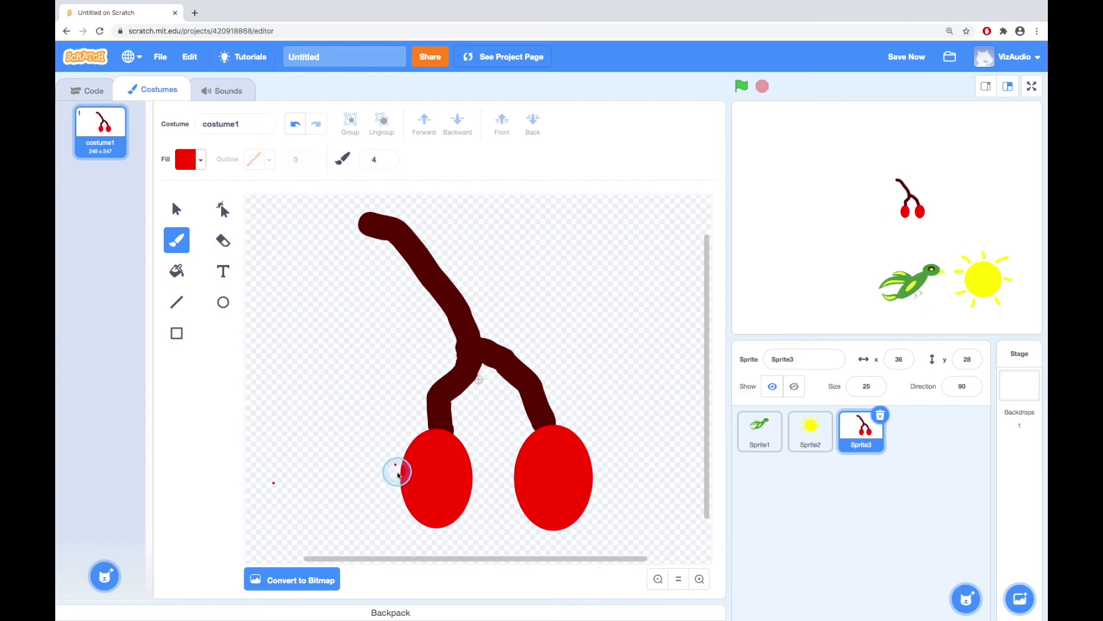
pyautogui.click(340, 331)
pyautogui.hotkey('ctrl', 'z')
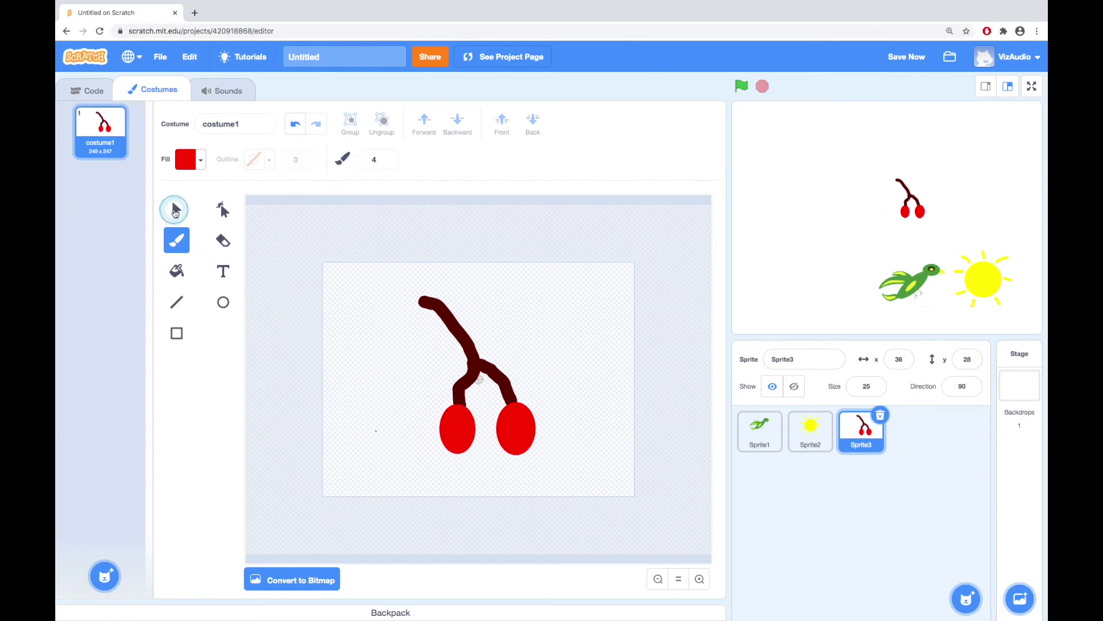
# Step: Draw a green rectangle with fill colour 41 over the whole fruit drawing and send it to the back
pyautogui.click(175, 211)
pyautogui.click(185, 159)
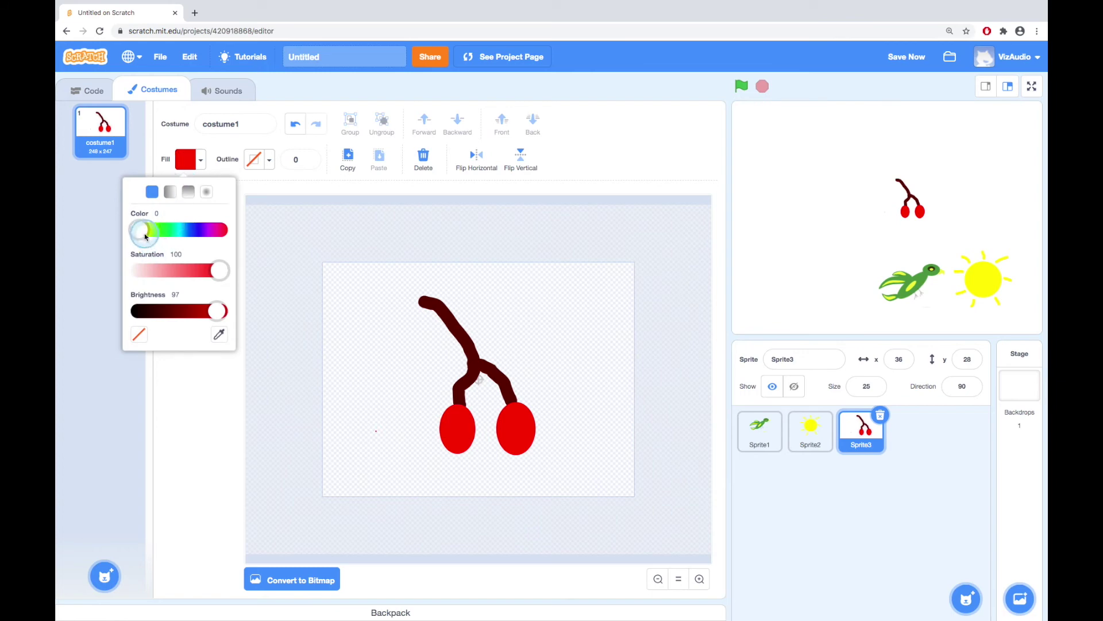
pyautogui.moveTo(142, 233); pyautogui.dragTo(171, 232)
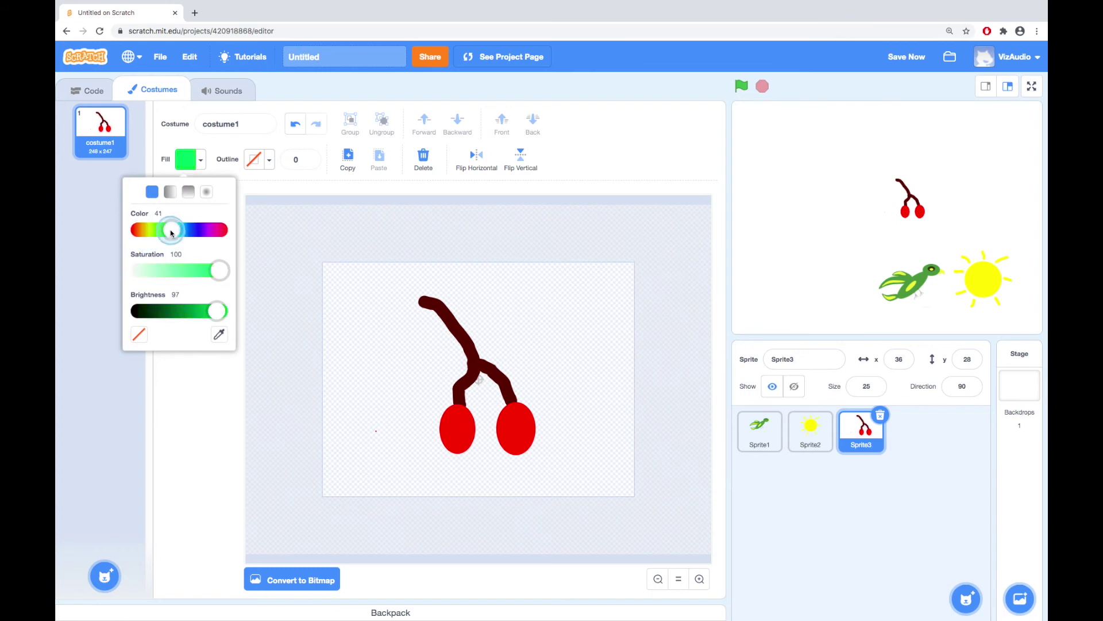
pyautogui.click(179, 346)
pyautogui.click(178, 336)
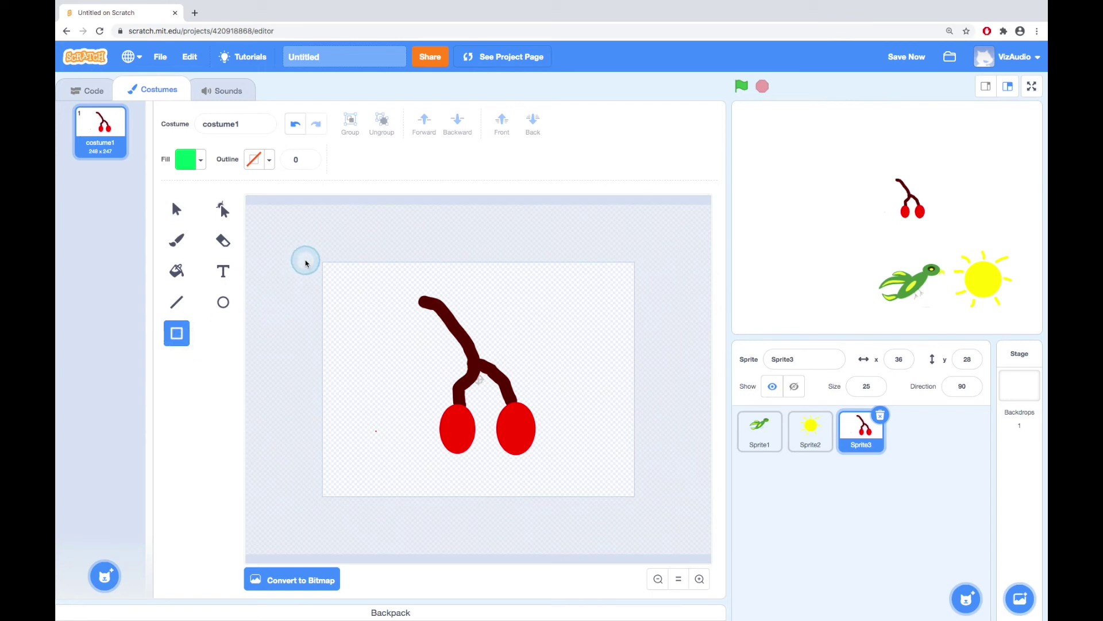
pyautogui.moveTo(305, 262)
pyautogui.mouseDown()
pyautogui.moveTo(544, 402)
pyautogui.moveTo(665, 493)
pyautogui.moveTo(670, 520)
pyautogui.mouseUp()
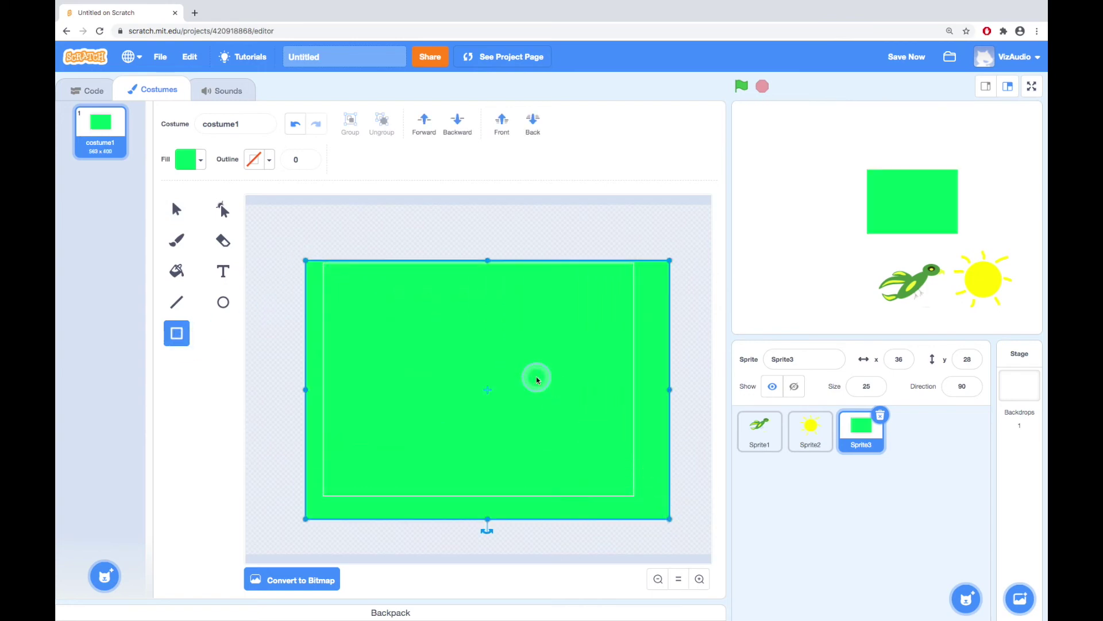
pyautogui.click(534, 123)
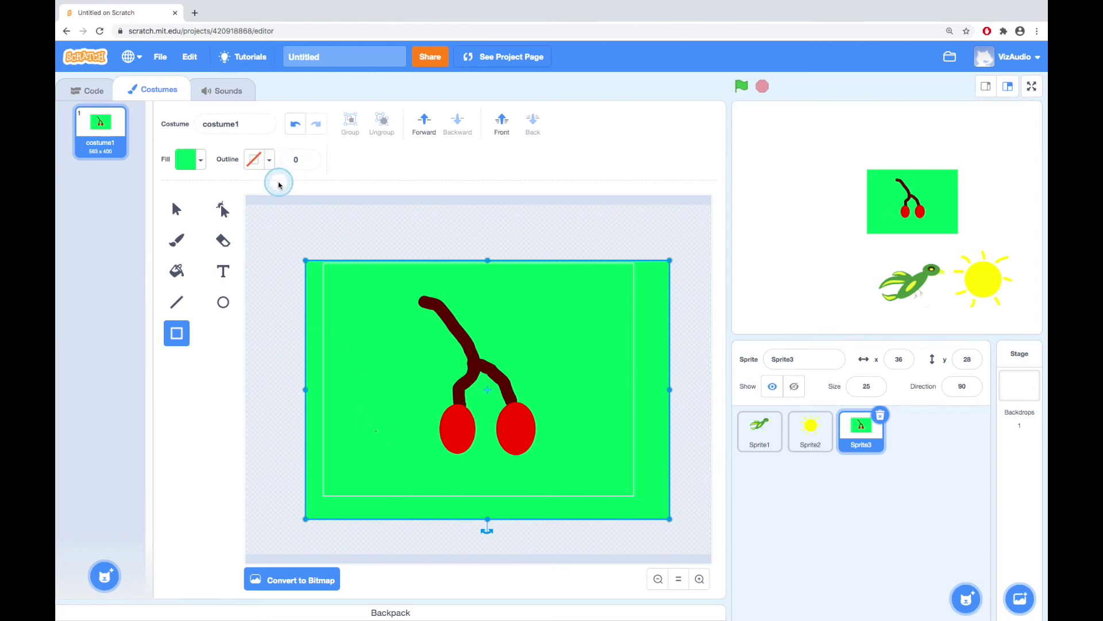
# Step: Delete the green backing rectangle and erase the stray red dot beside the fruits with the Eraser at size 50
pyautogui.click(223, 239)
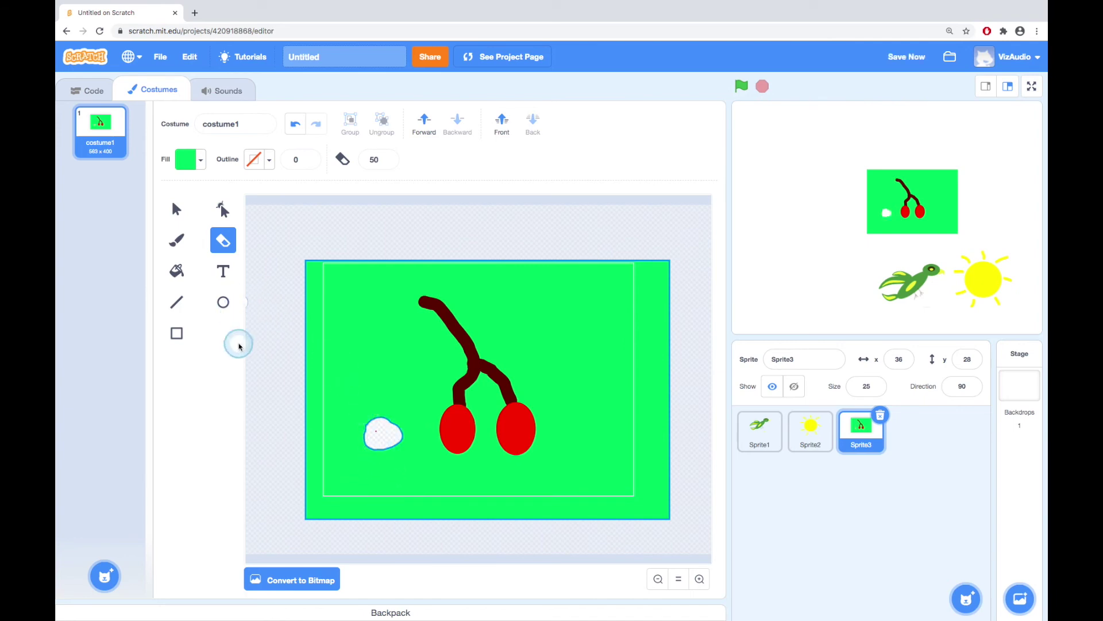
pyautogui.click(178, 212)
pyautogui.click(325, 314)
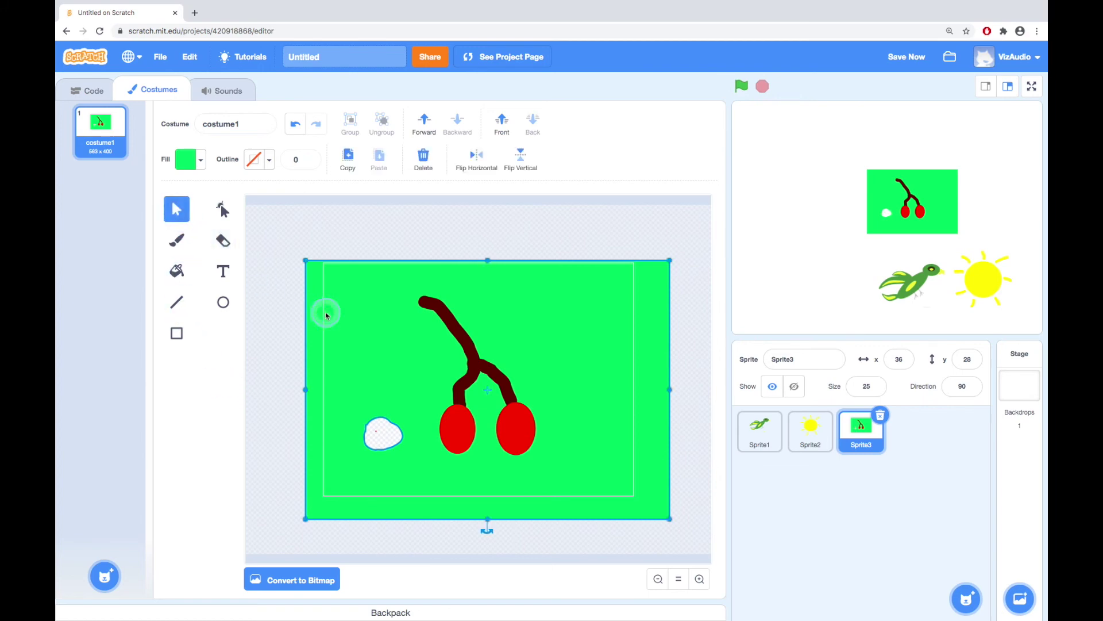
pyautogui.press('Delete')
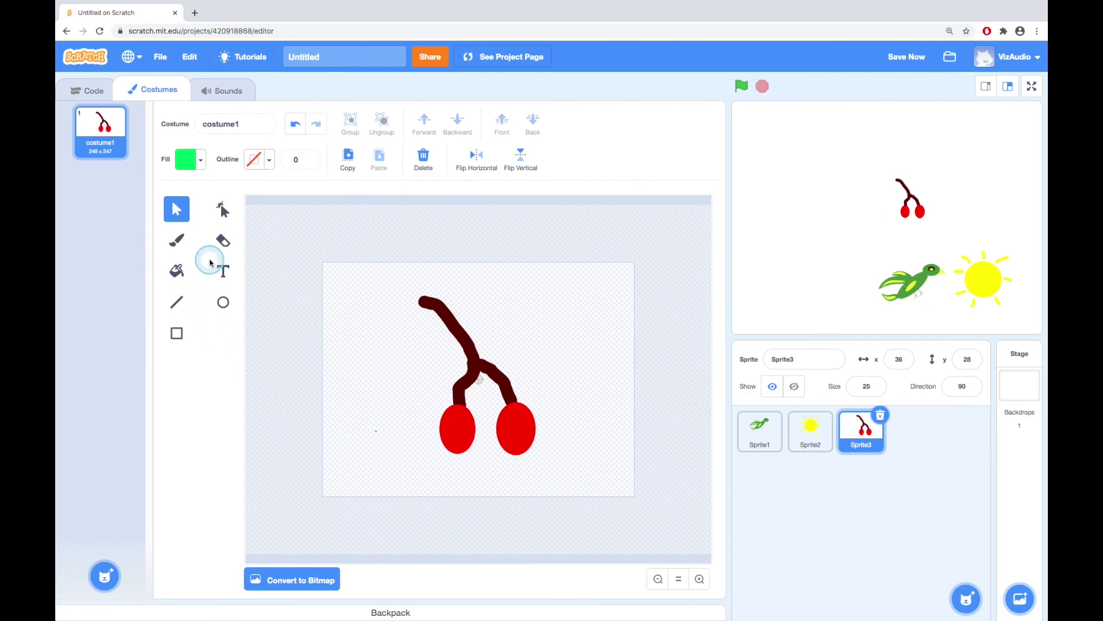
pyautogui.click(223, 248)
pyautogui.moveTo(376, 436)
pyautogui.mouseDown()
pyautogui.moveTo(375, 480)
pyautogui.moveTo(370, 435)
pyautogui.moveTo(382, 451)
pyautogui.mouseUp()
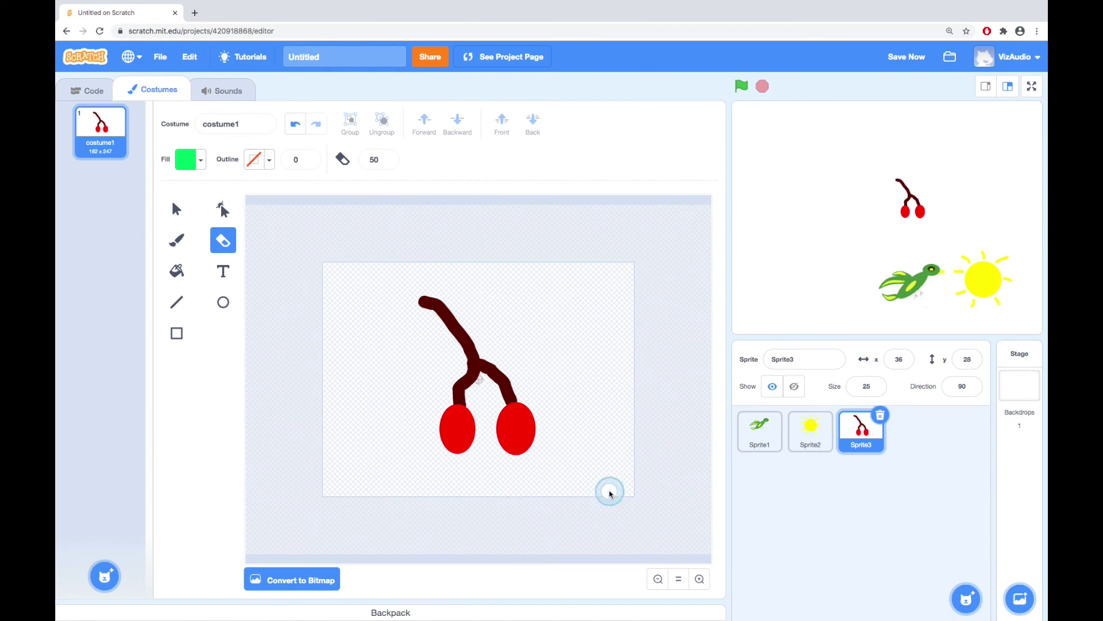
# Step: Duplicate the fruit sprite and paint a curved outer branch on each side of the copy, using the Brush at size 38 in the branch's dark brown
pyautogui.rightClick(862, 443)
pyautogui.click(869, 451)
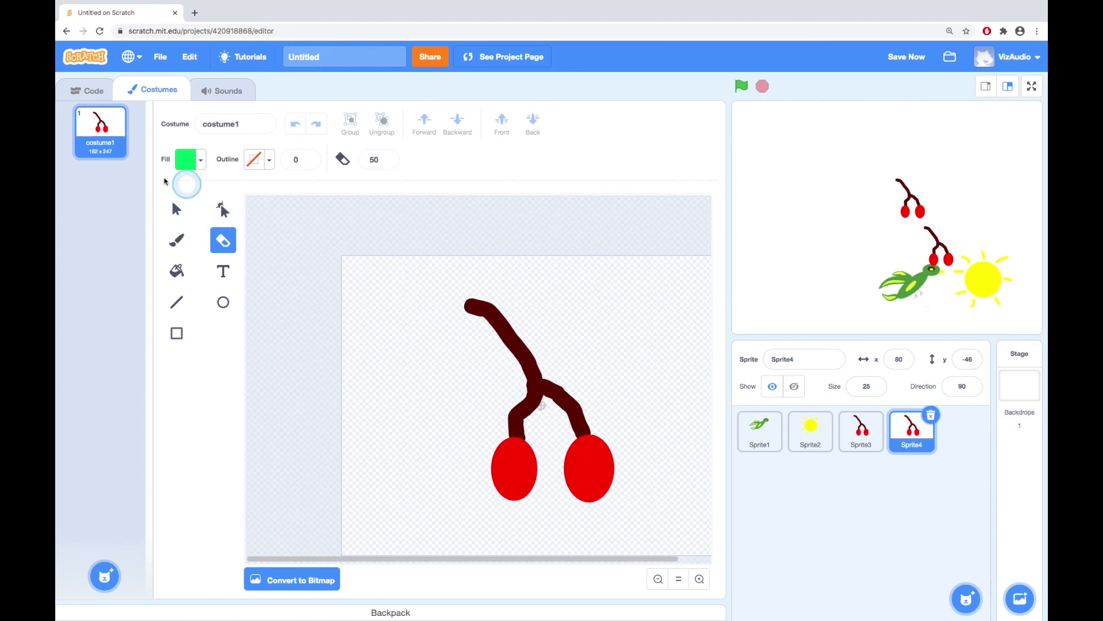
pyautogui.click(175, 207)
pyautogui.click(491, 308)
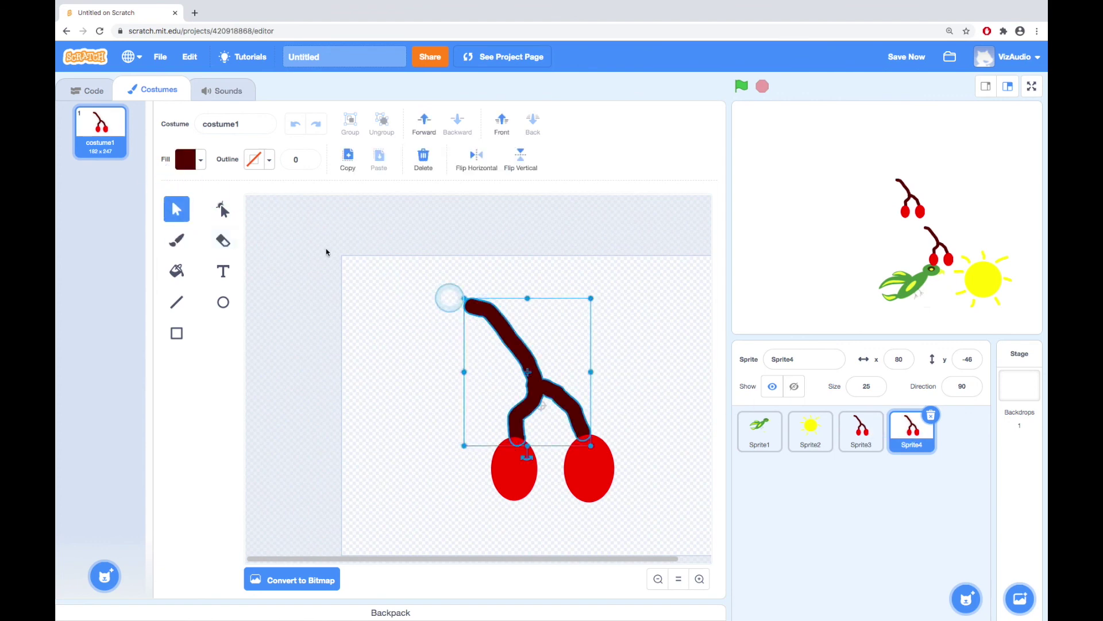
pyautogui.click(174, 241)
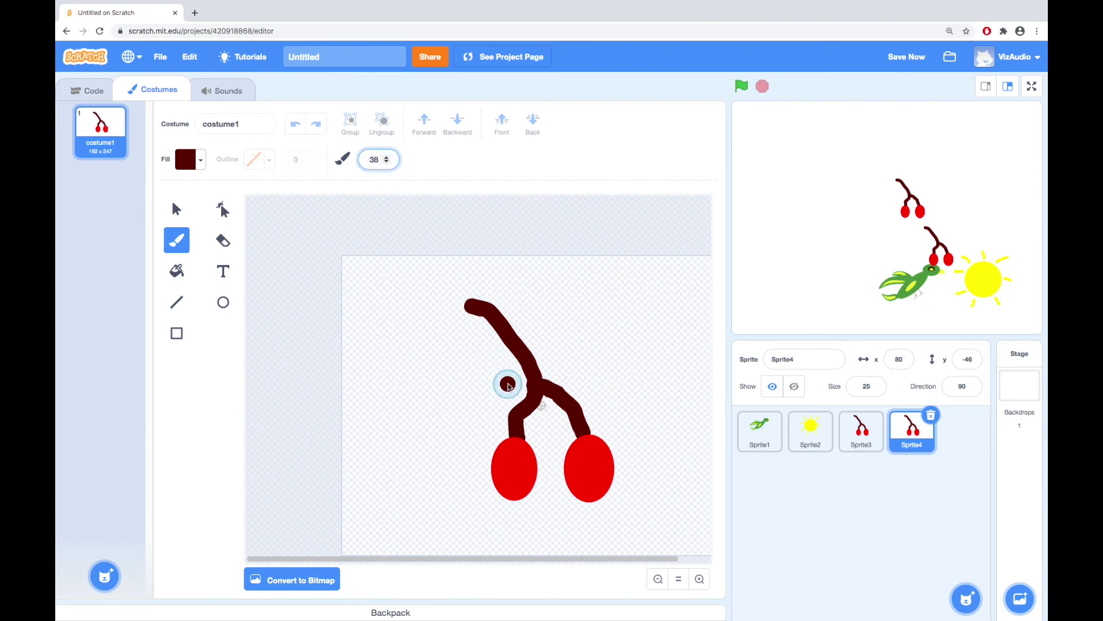
pyautogui.moveTo(523, 389)
pyautogui.mouseDown()
pyautogui.moveTo(476, 412)
pyautogui.moveTo(452, 455)
pyautogui.mouseUp()
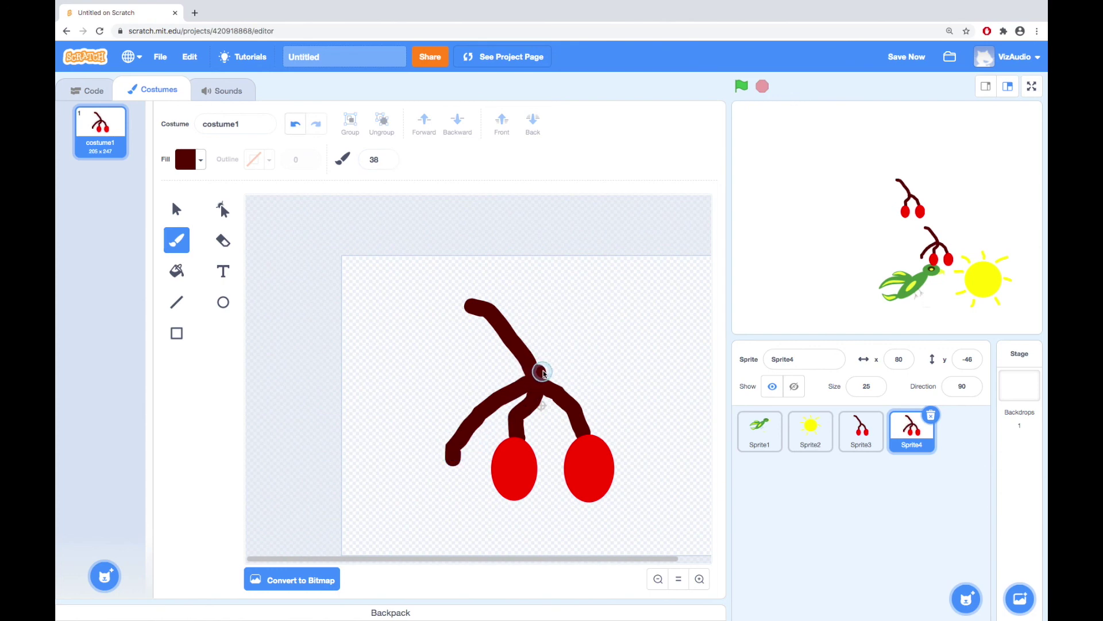
pyautogui.moveTo(542, 373); pyautogui.dragTo(654, 456)
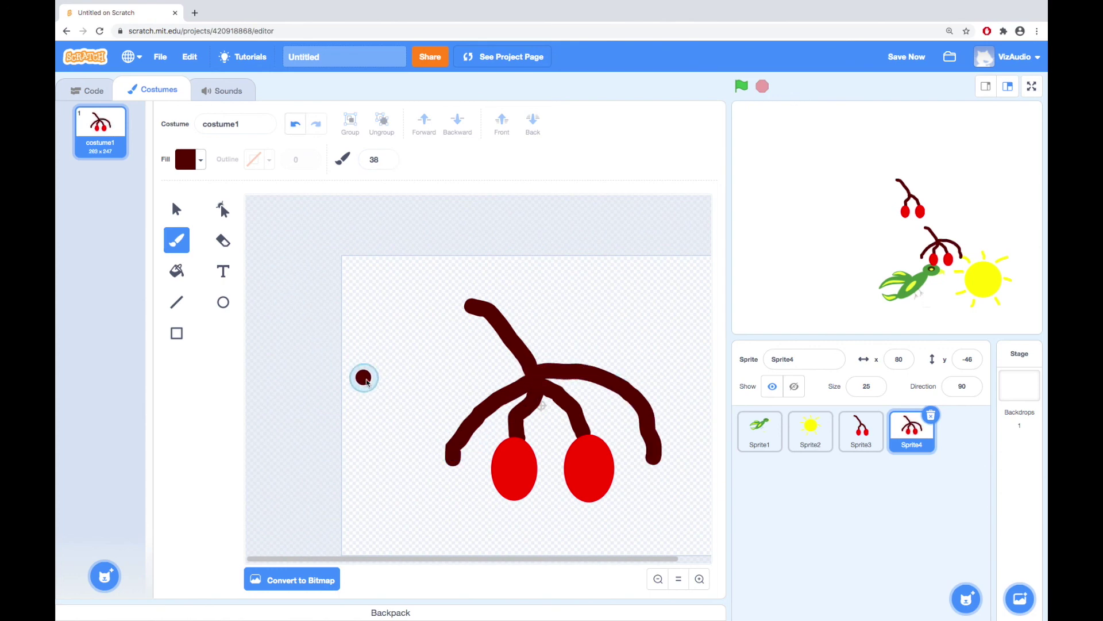
# Step: Draw an oval fruit at the tip of each new outer branch, filled with the existing fruits' red
pyautogui.click(183, 238)
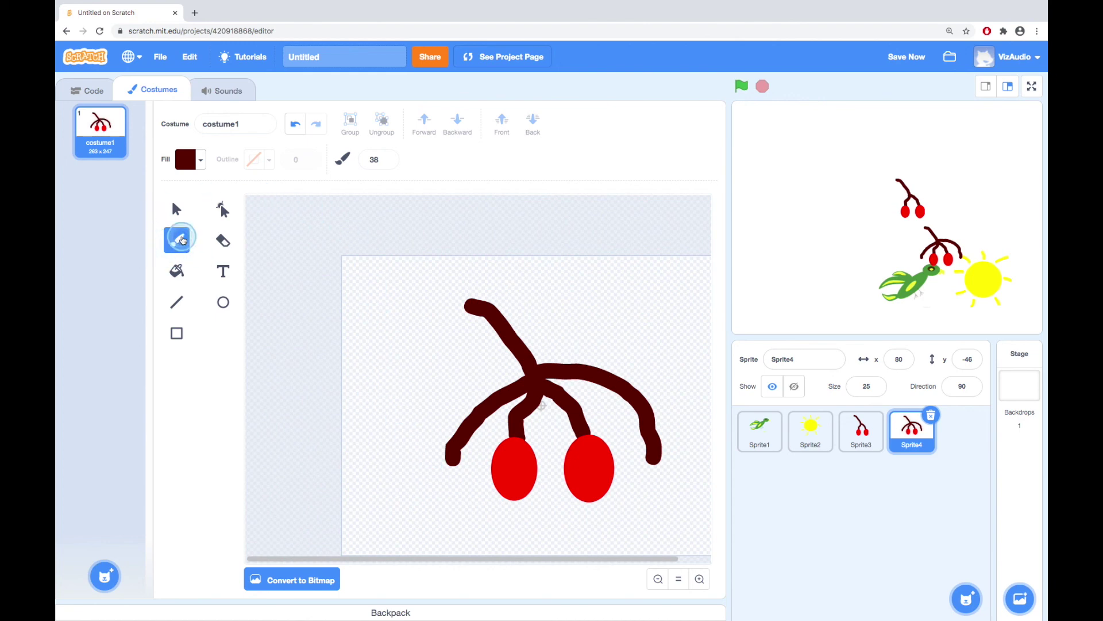
pyautogui.click(223, 302)
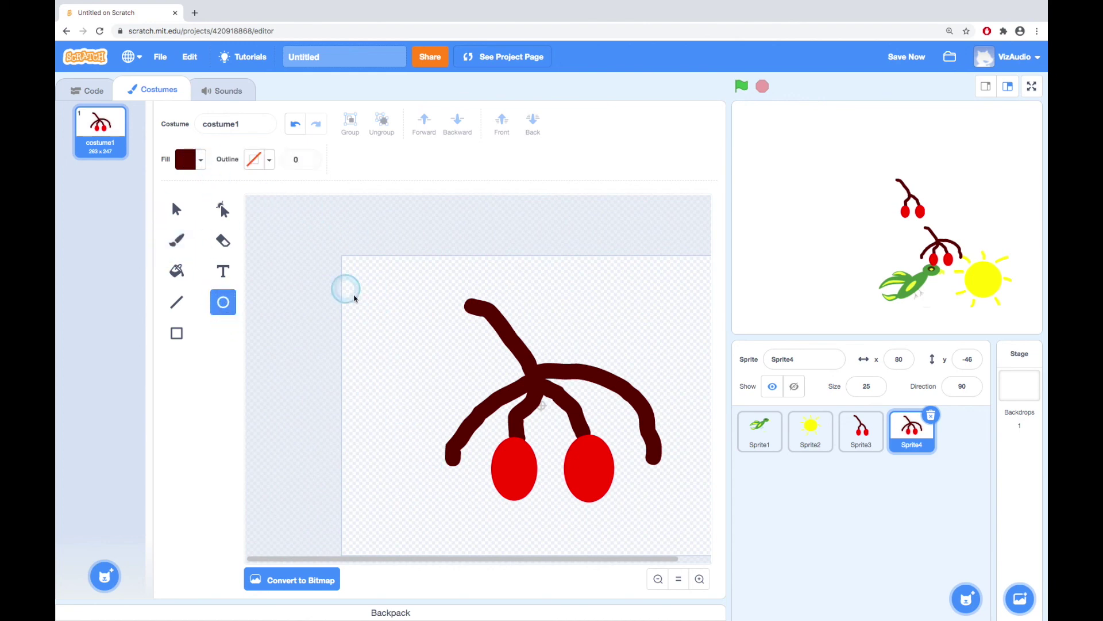
pyautogui.click(177, 208)
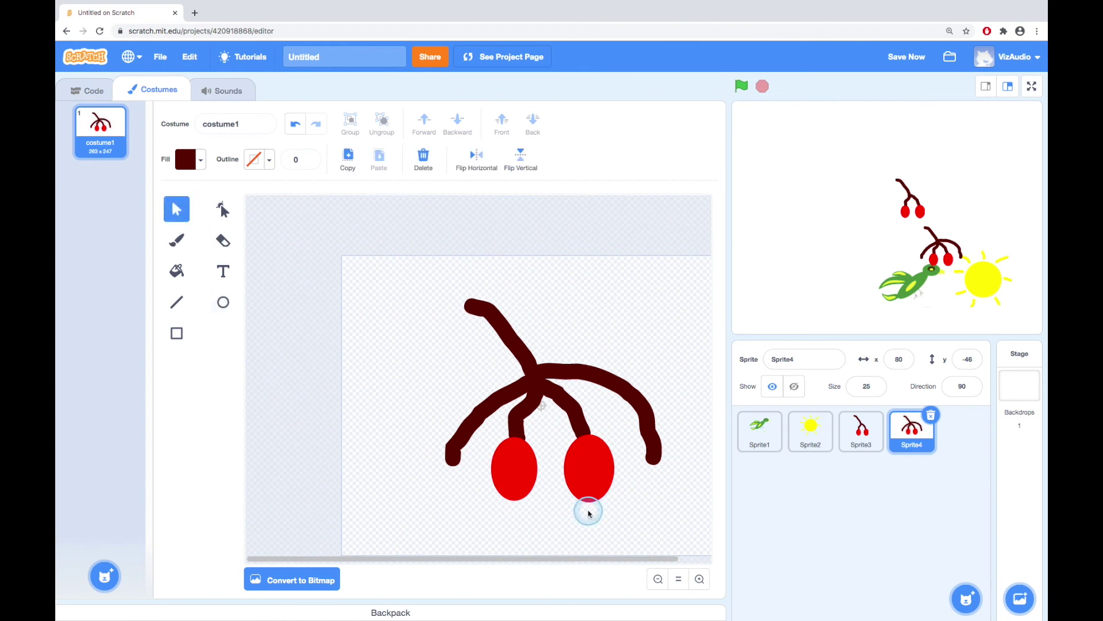
pyautogui.click(515, 469)
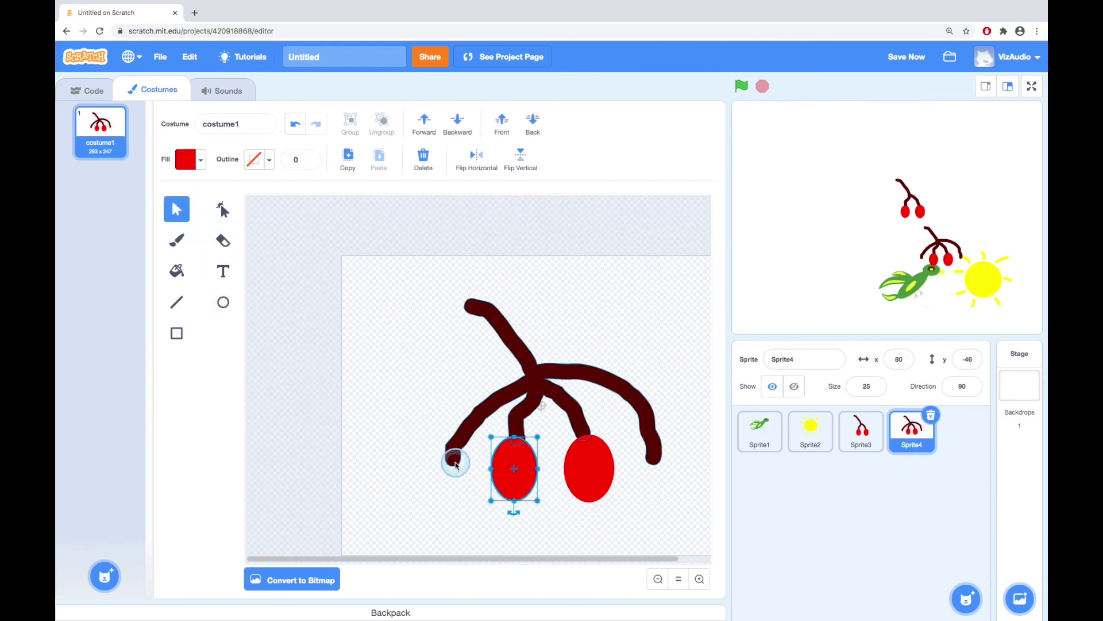
pyautogui.click(223, 302)
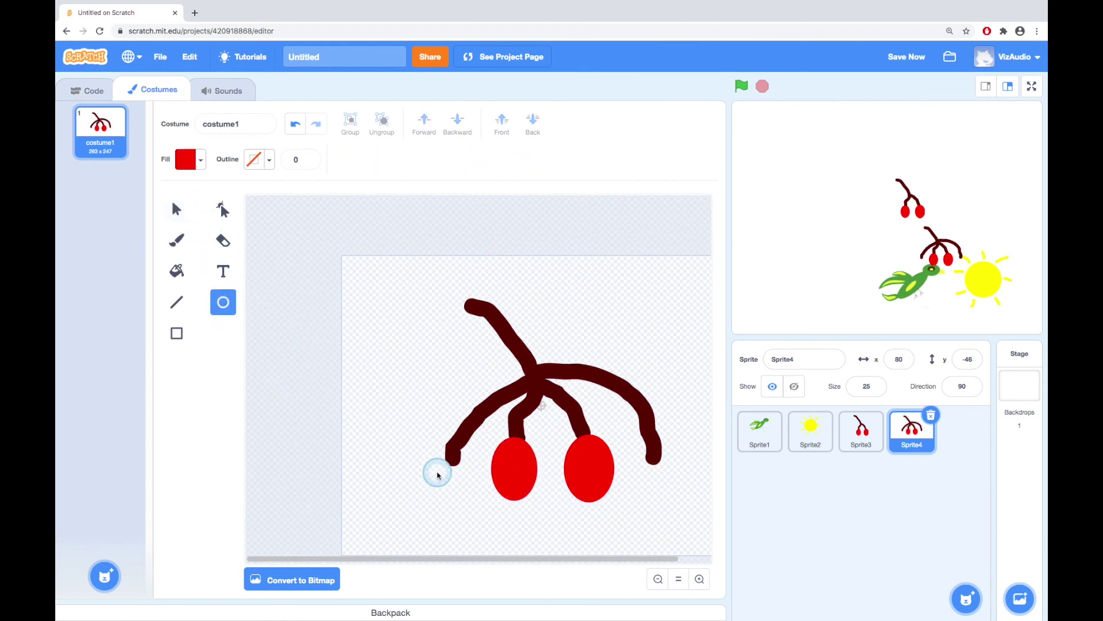
pyautogui.moveTo(435, 467)
pyautogui.mouseDown()
pyautogui.moveTo(482, 529)
pyautogui.moveTo(458, 500)
pyautogui.mouseUp()
pyautogui.moveTo(682, 454)
pyautogui.mouseDown()
pyautogui.moveTo(655, 473)
pyautogui.moveTo(633, 533)
pyautogui.mouseUp()
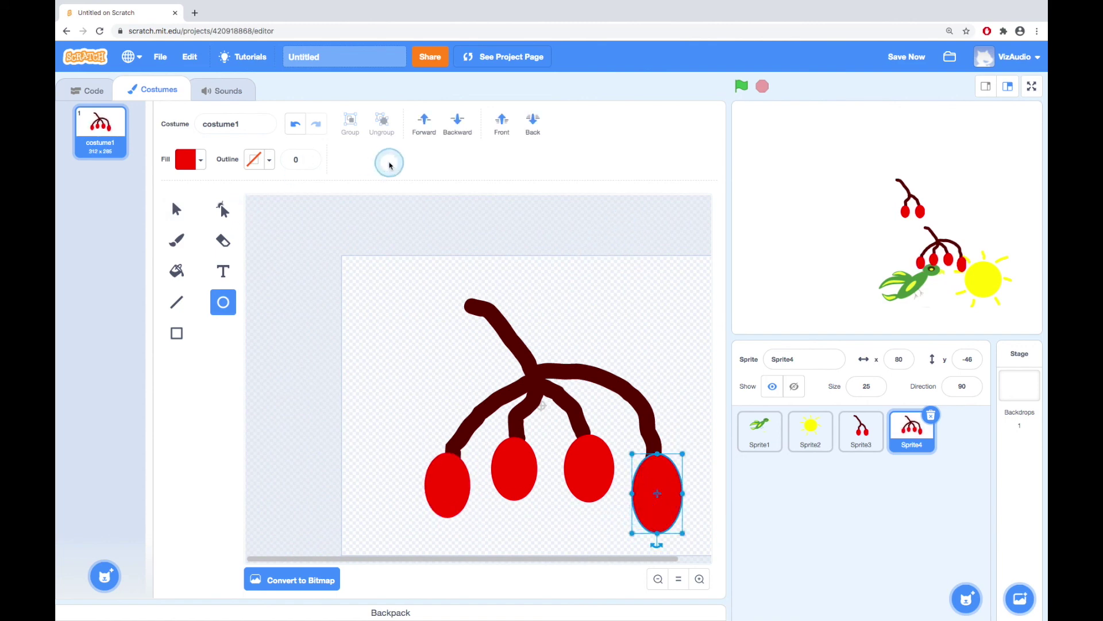